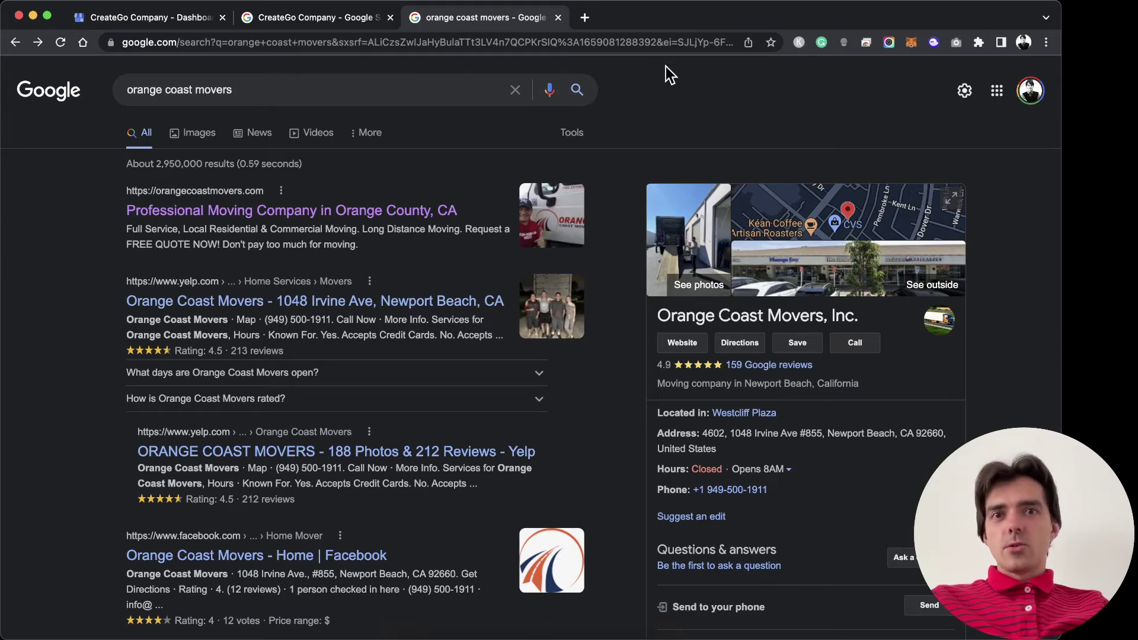
Step: Open the copied g.page review link in a new tab and dismiss the Posting publicly note
left_click(585, 17)
type("https://g.page/r/CQ6ccetcWVTsEAg/review")
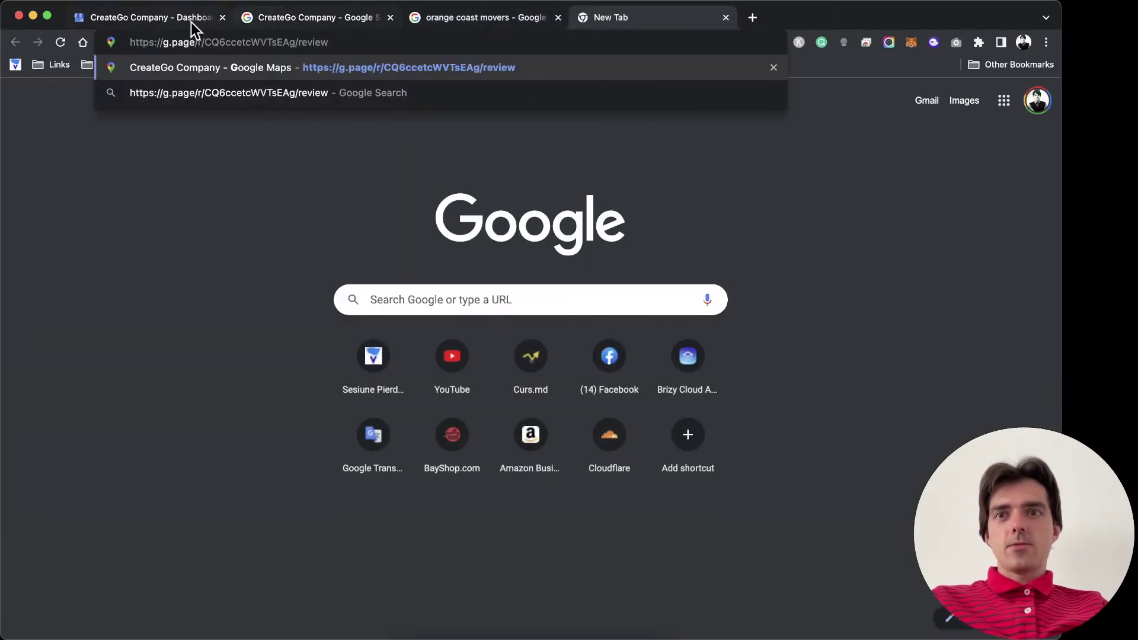
key("Return")
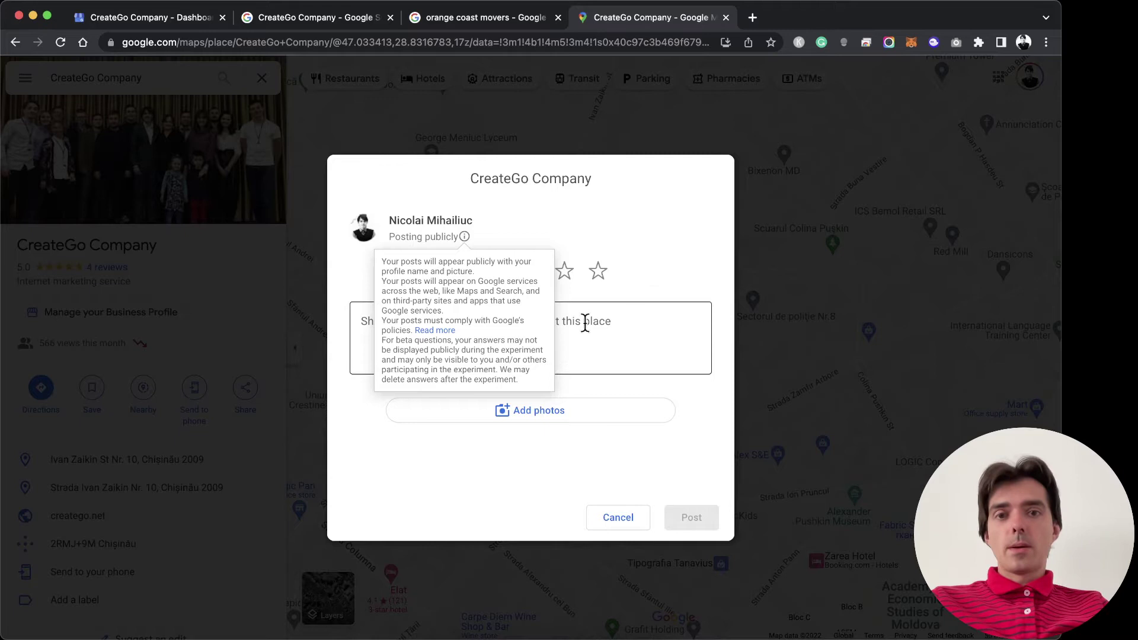
left_click(532, 461)
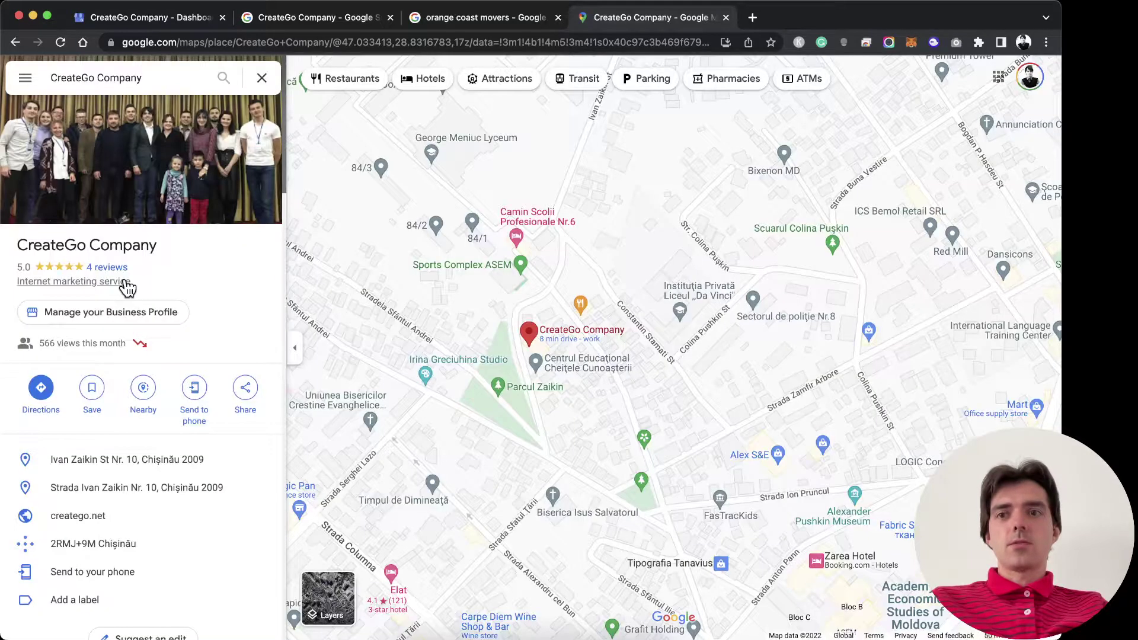
Step: Close the review dialog and look through Orange Coast Movers' 159 Google reviews, then close them
left_click(130, 287)
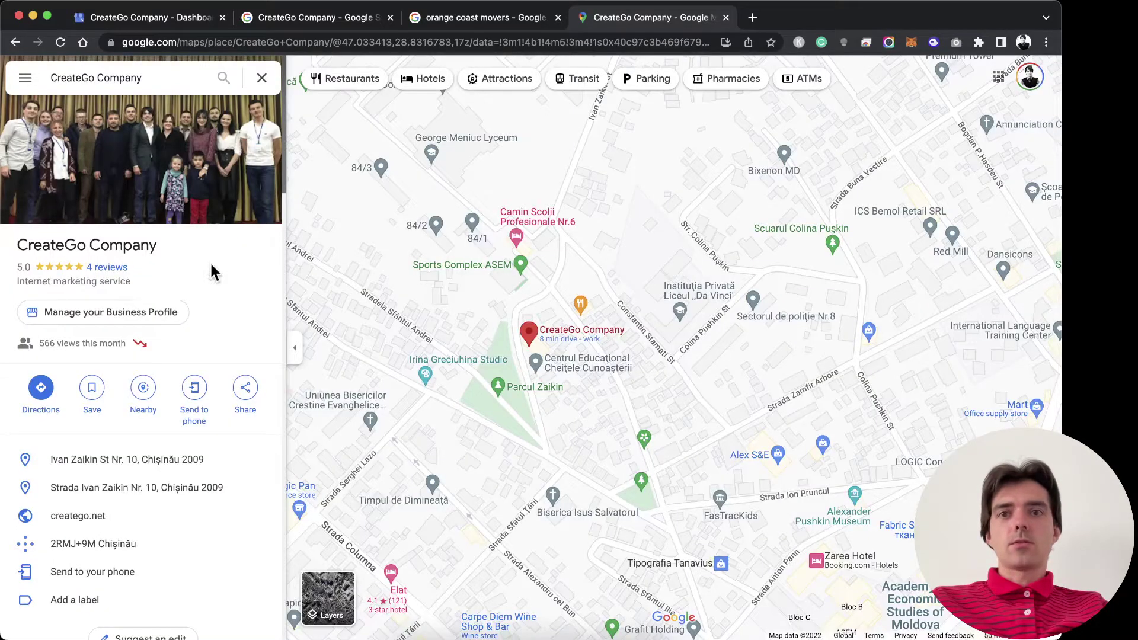
left_click(497, 20)
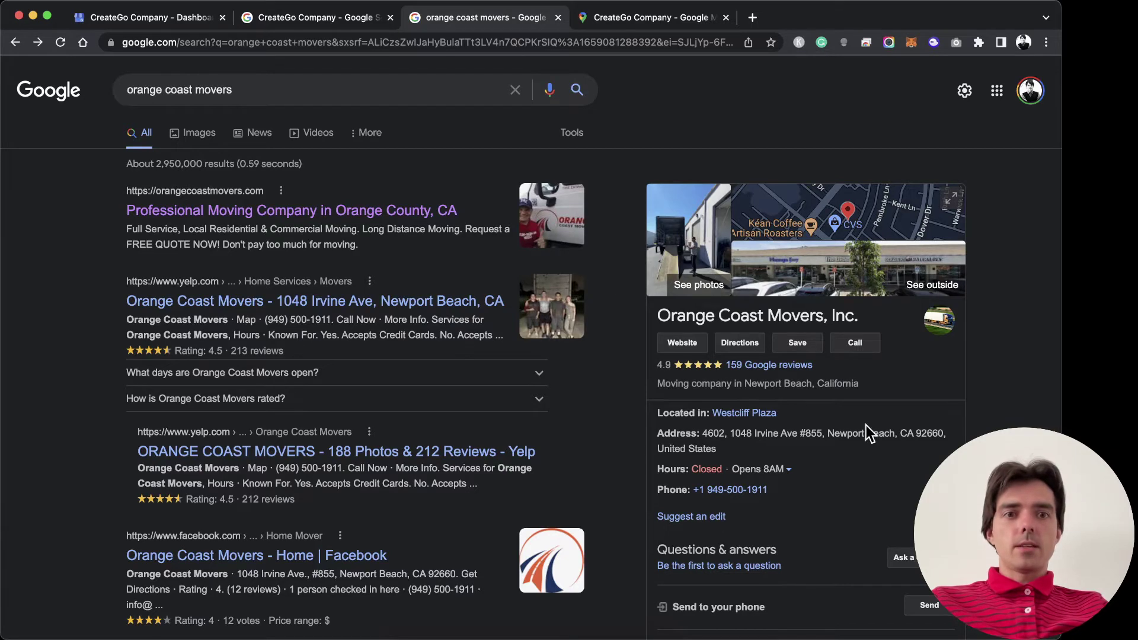
left_click(761, 366)
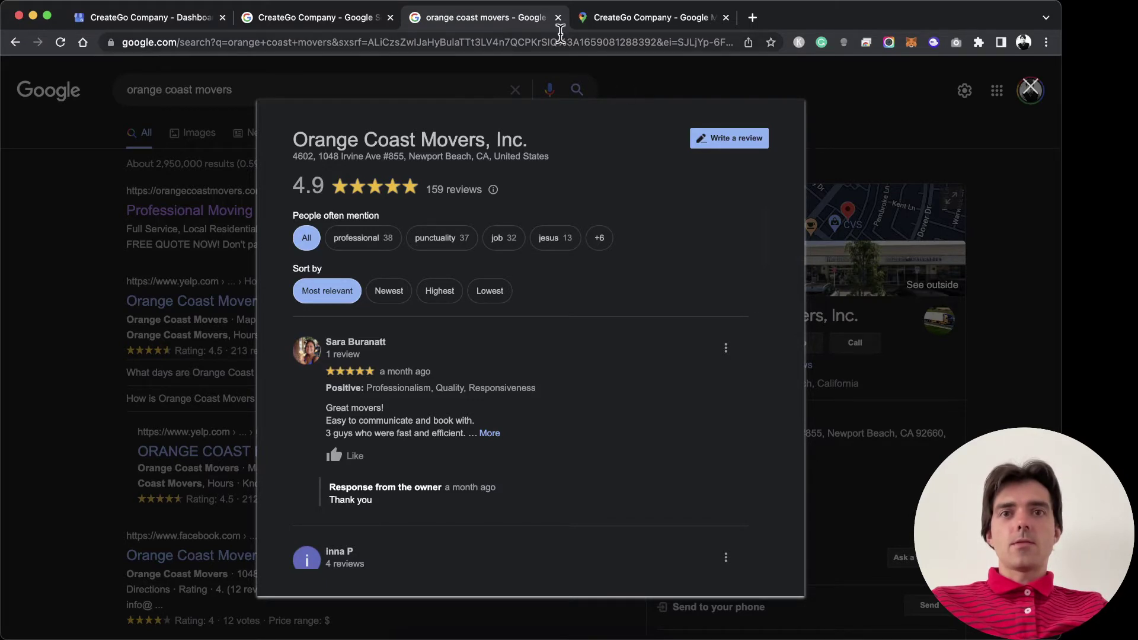
left_click(499, 43)
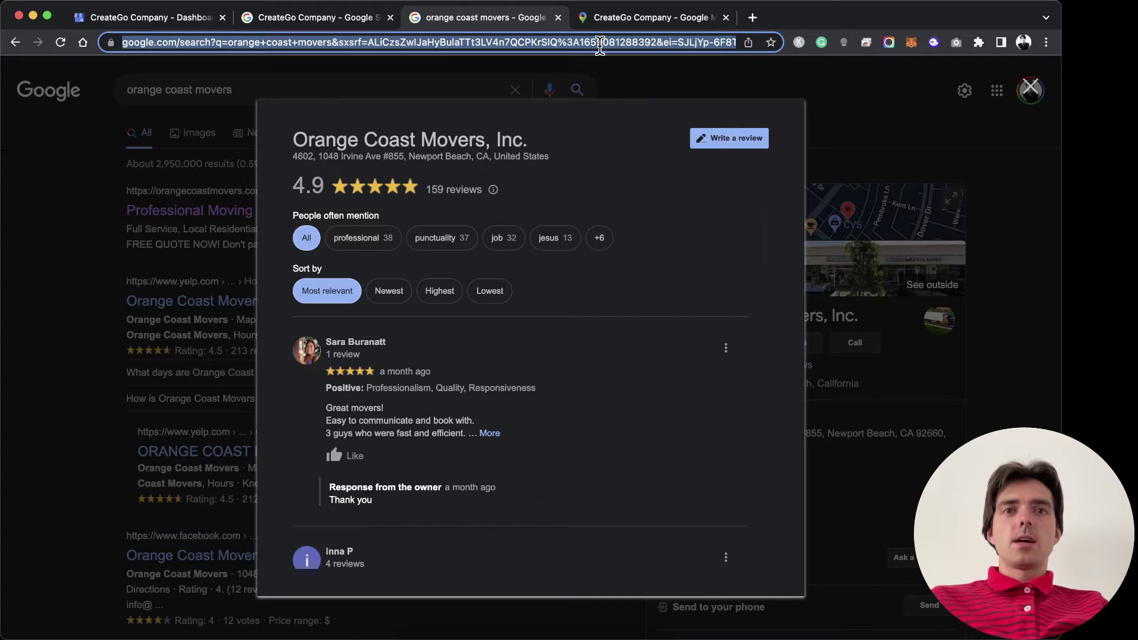
left_click(952, 176)
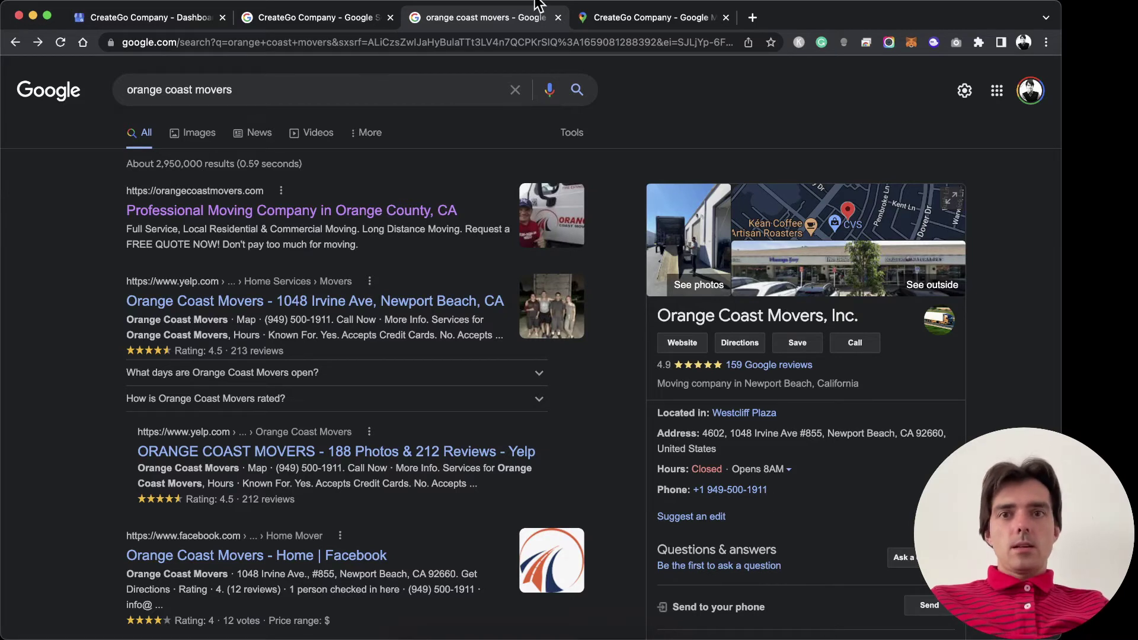
Step: Open an extra empty tab and return to the CreateGo Company search results
left_click(756, 22)
left_click(610, 20)
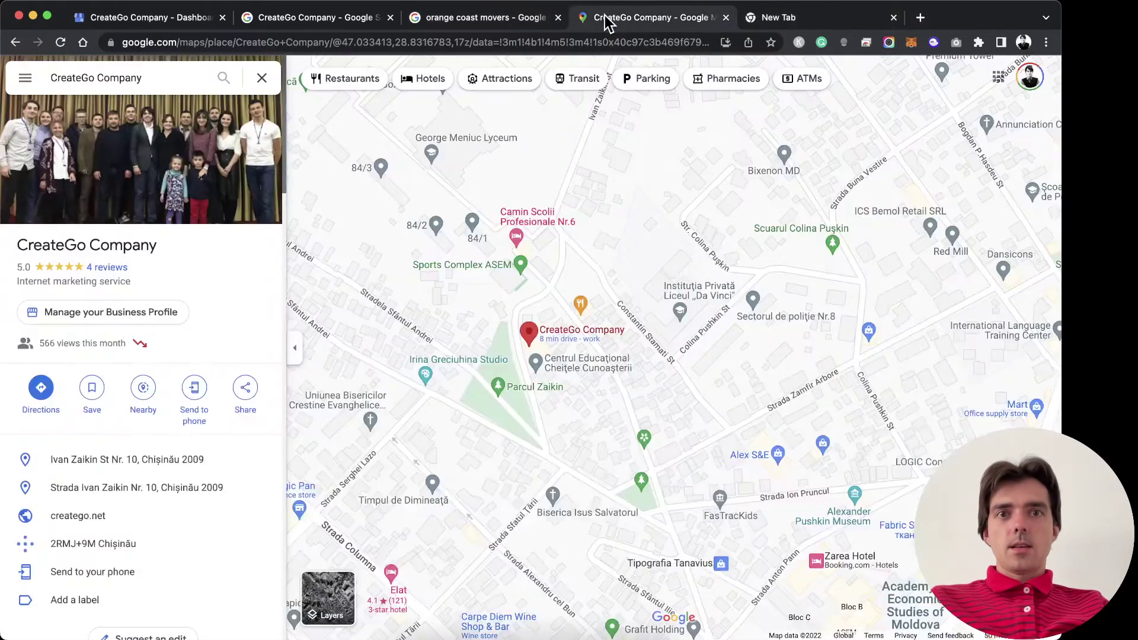
left_click(307, 24)
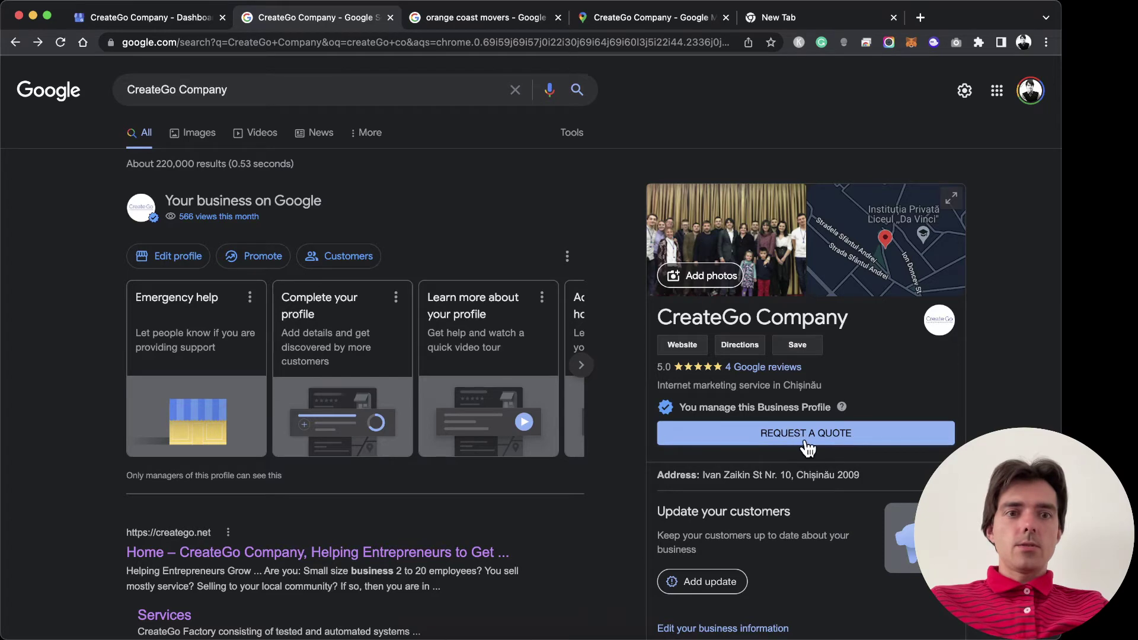
Step: Inspect CreateGo Company's Business Profile panel, including the 'You manage this Business Profile' note
scroll(806, 439, "down", 2)
scroll(806, 439, "up", 1)
scroll(806, 439, "down", 2)
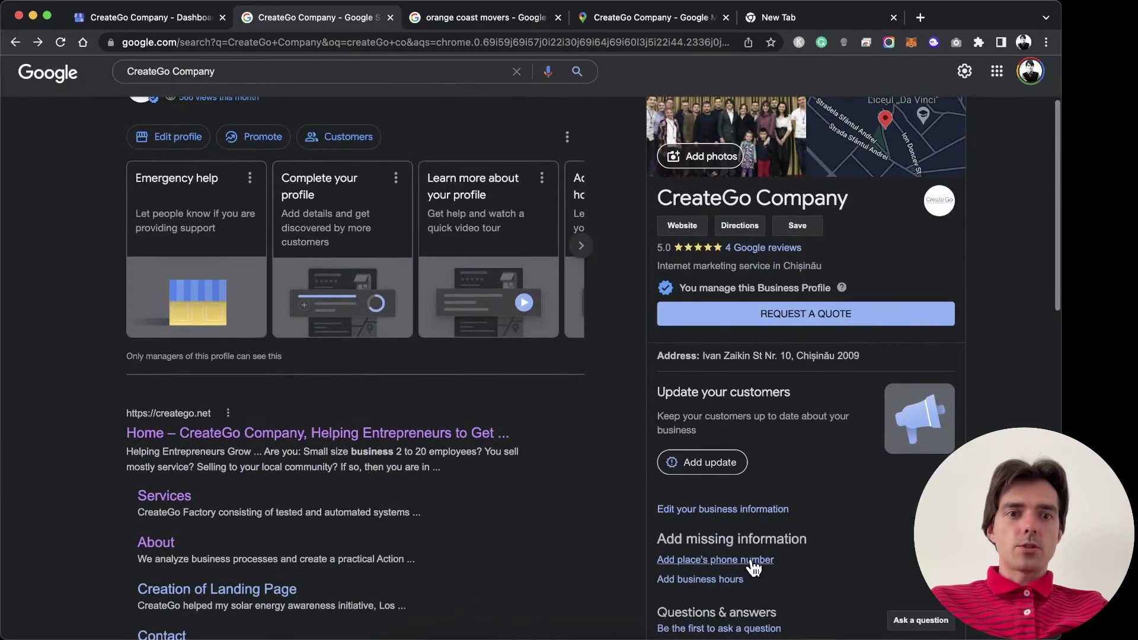
scroll(769, 492, "up", 1)
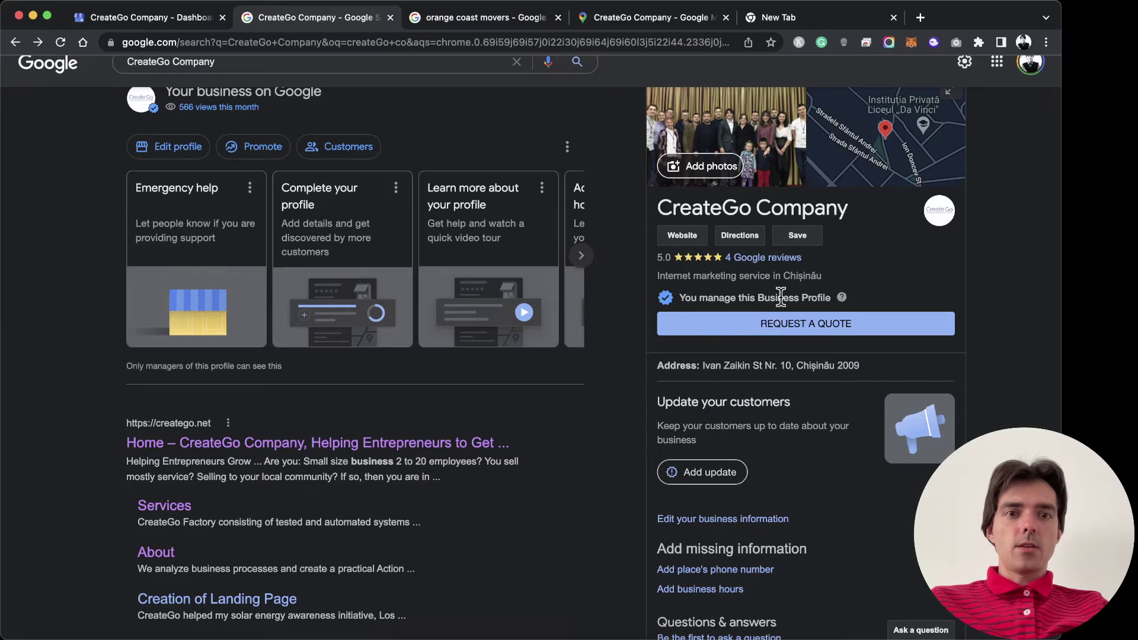
scroll(834, 275, "up", 1)
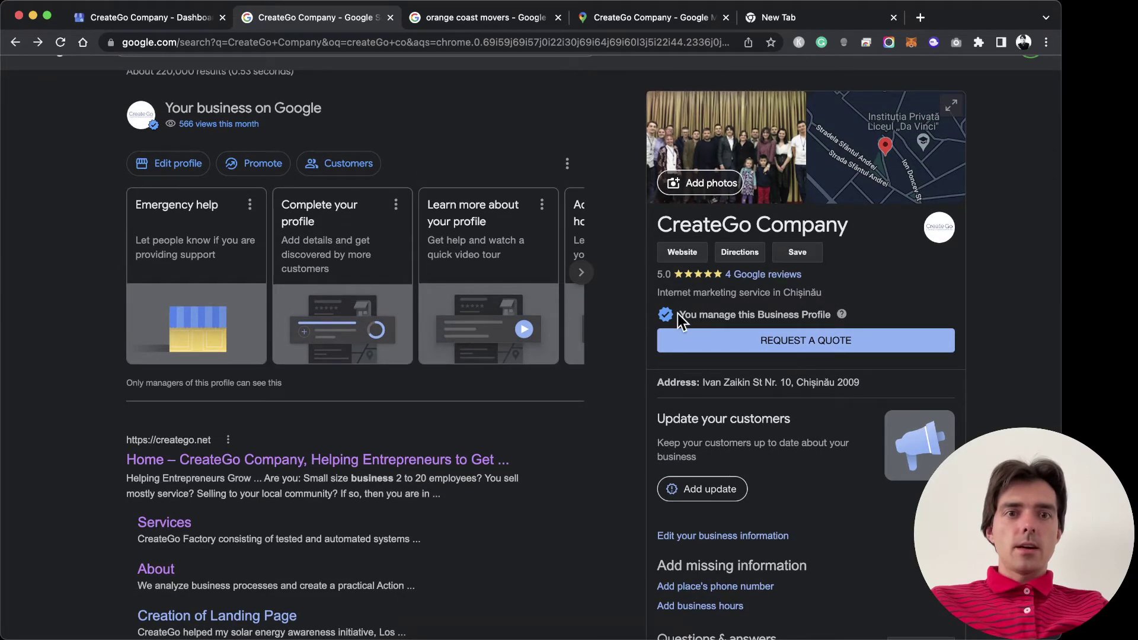
left_click_drag(677, 314, 848, 315)
left_click(796, 314)
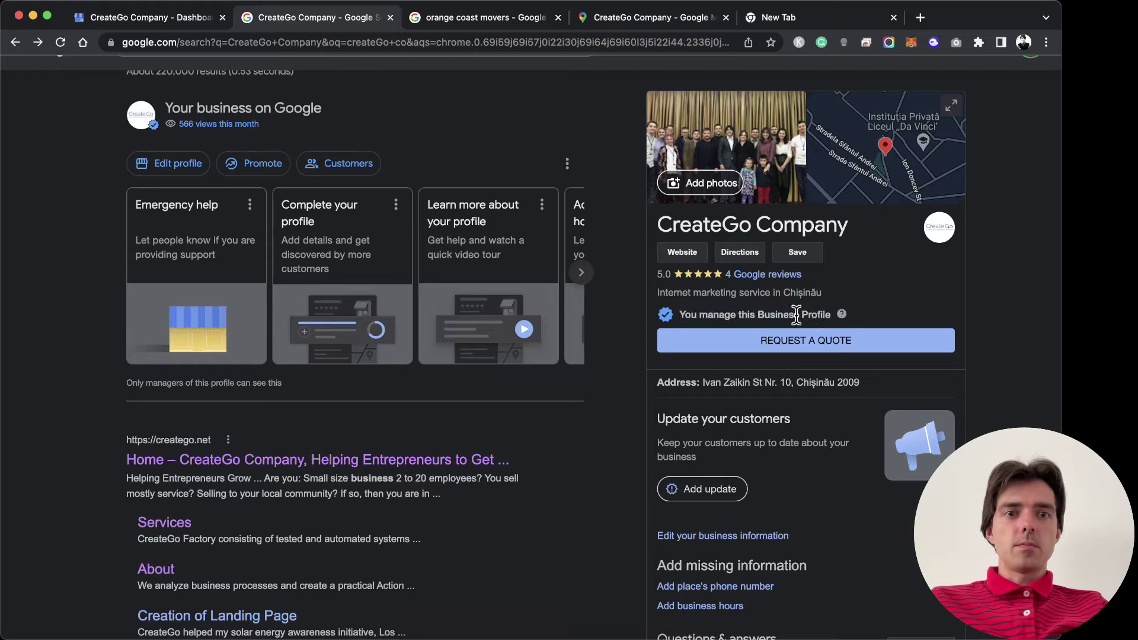
scroll(796, 315, "up", 2)
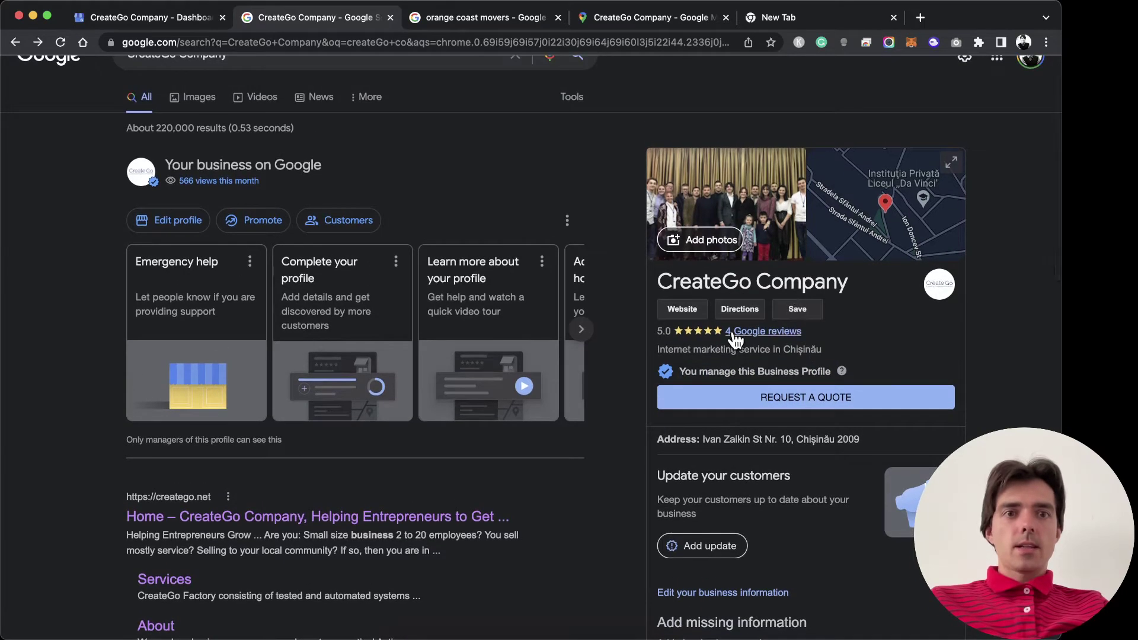
Step: Open CreateGo Company's 4 Google reviews, view Get more reviews, and return to the list
left_click(782, 336)
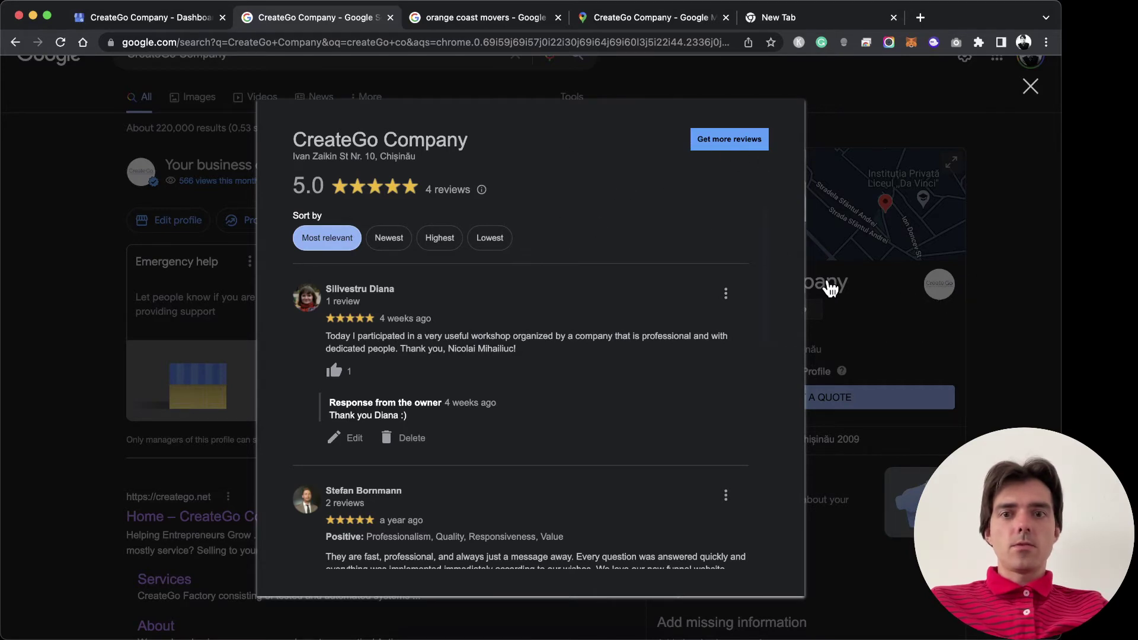
left_click(833, 290)
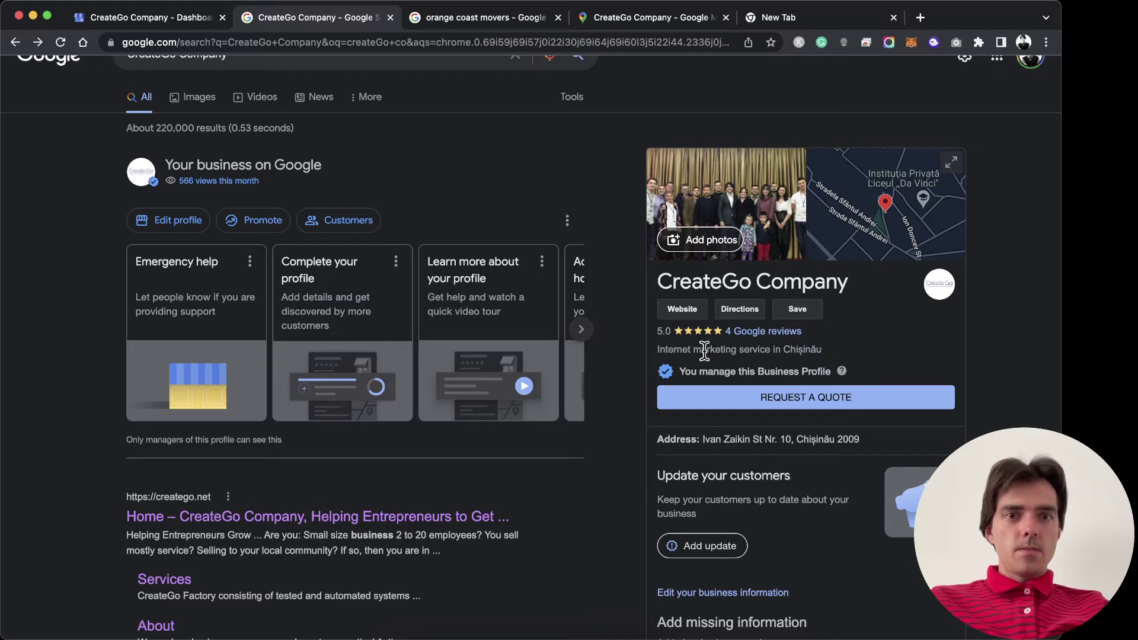
left_click(733, 332)
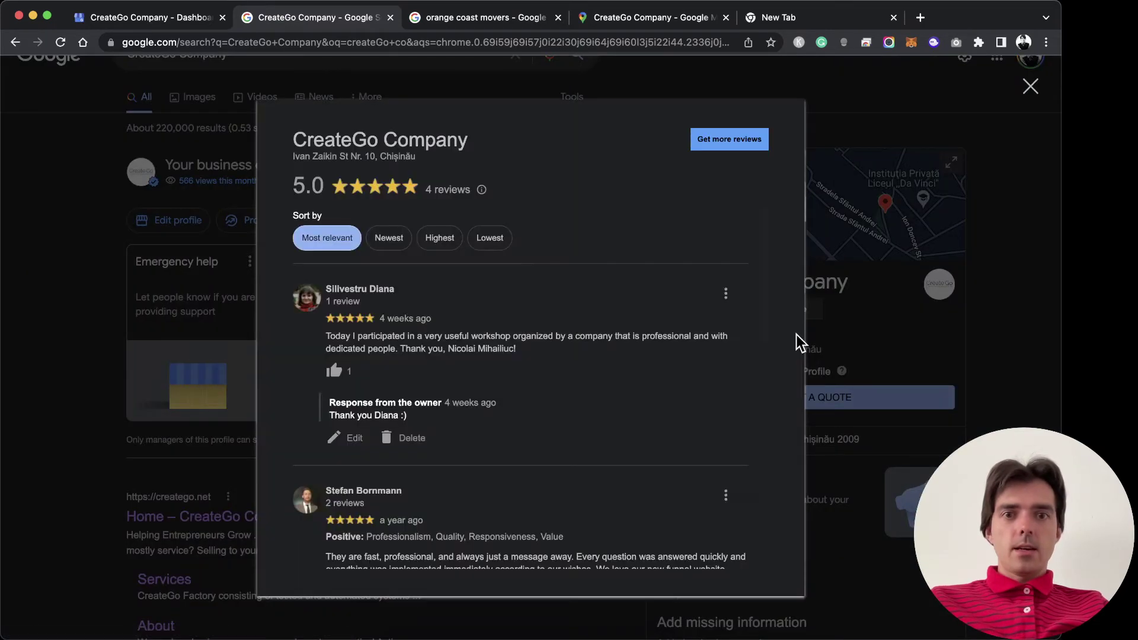
left_click(714, 138)
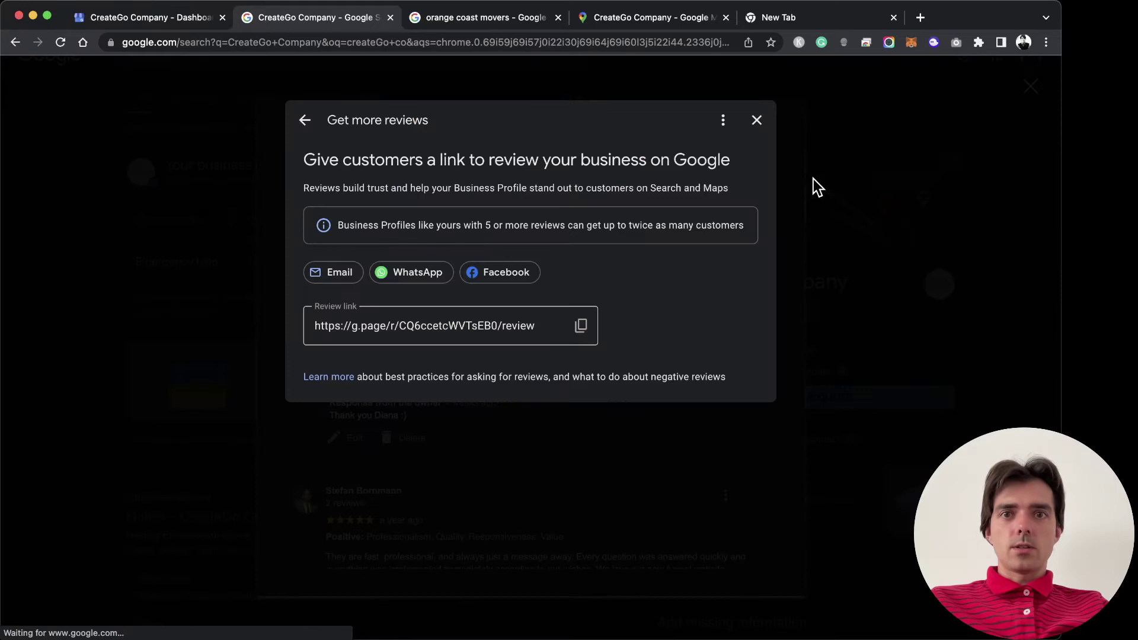
left_click(15, 42)
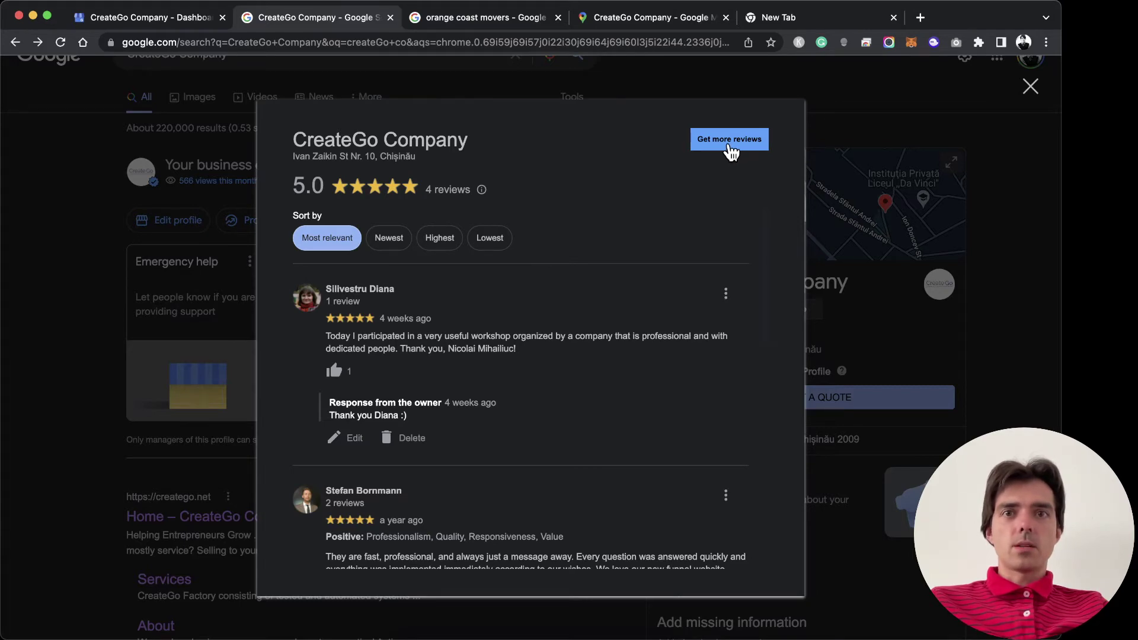
Step: Compare Orange Coast Movers' reviews, then copy CreateGo Company's g.page review link from Get more reviews
left_click(462, 19)
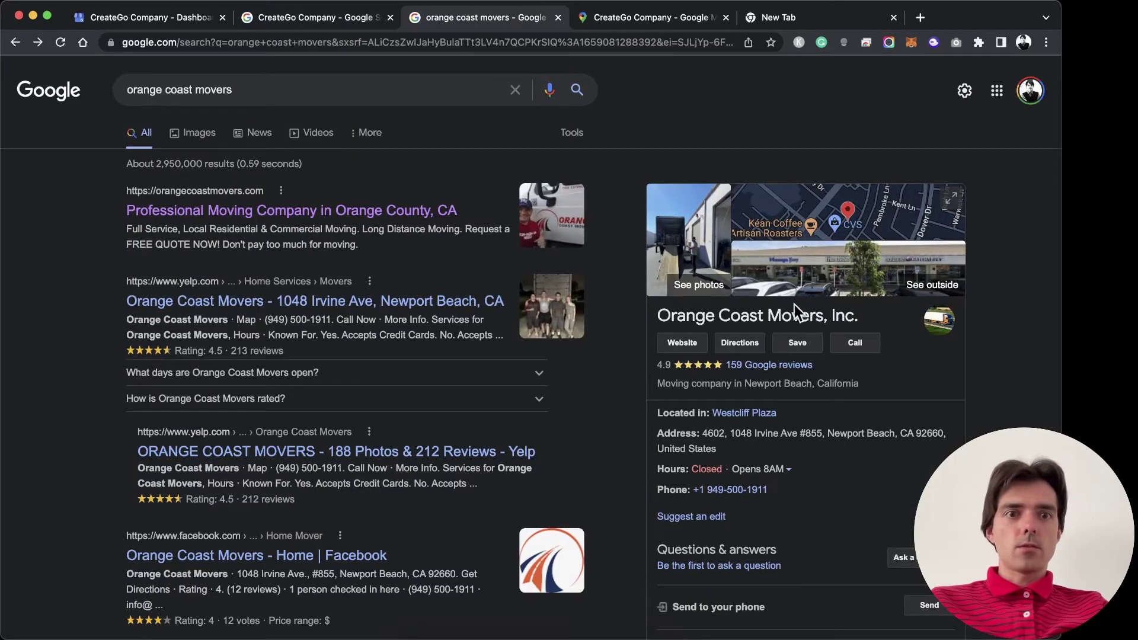
left_click(793, 370)
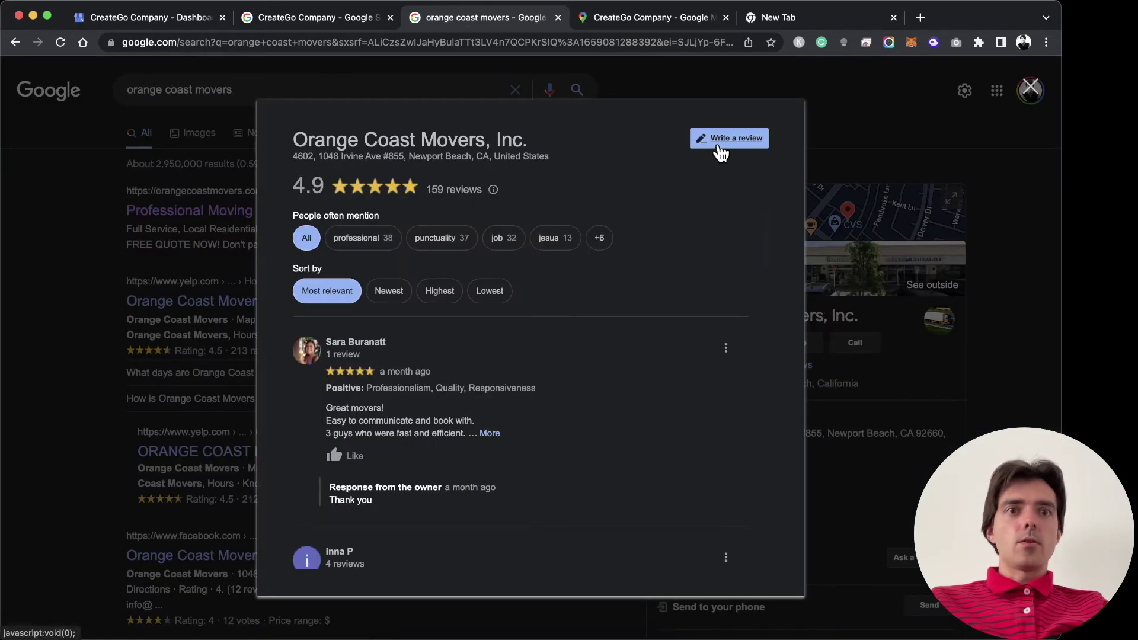
left_click(315, 18)
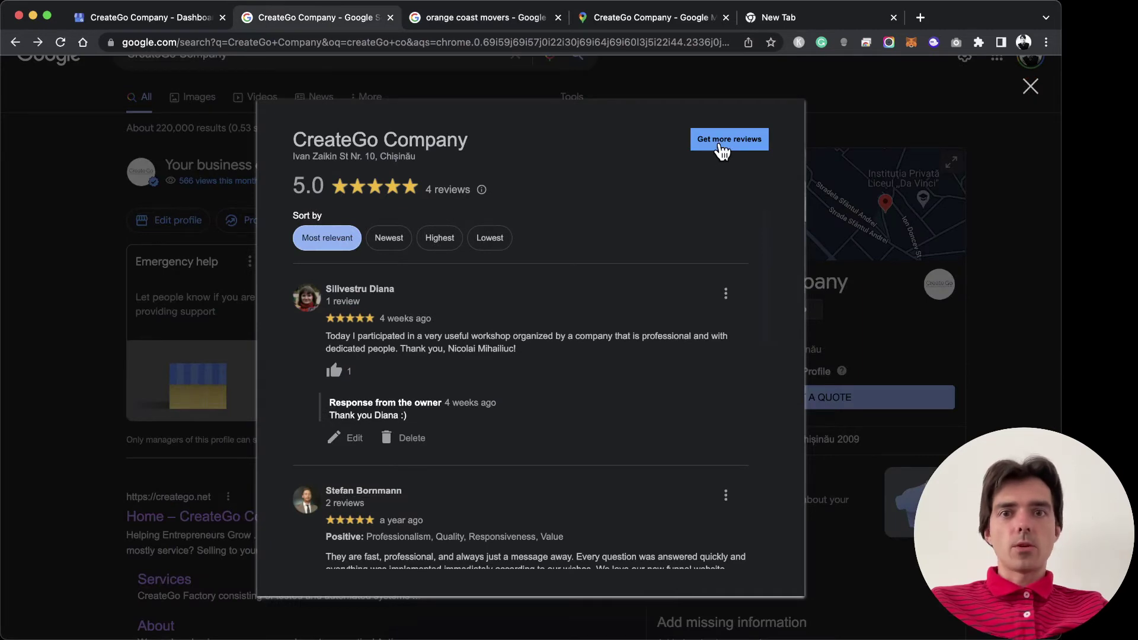
left_click(715, 147)
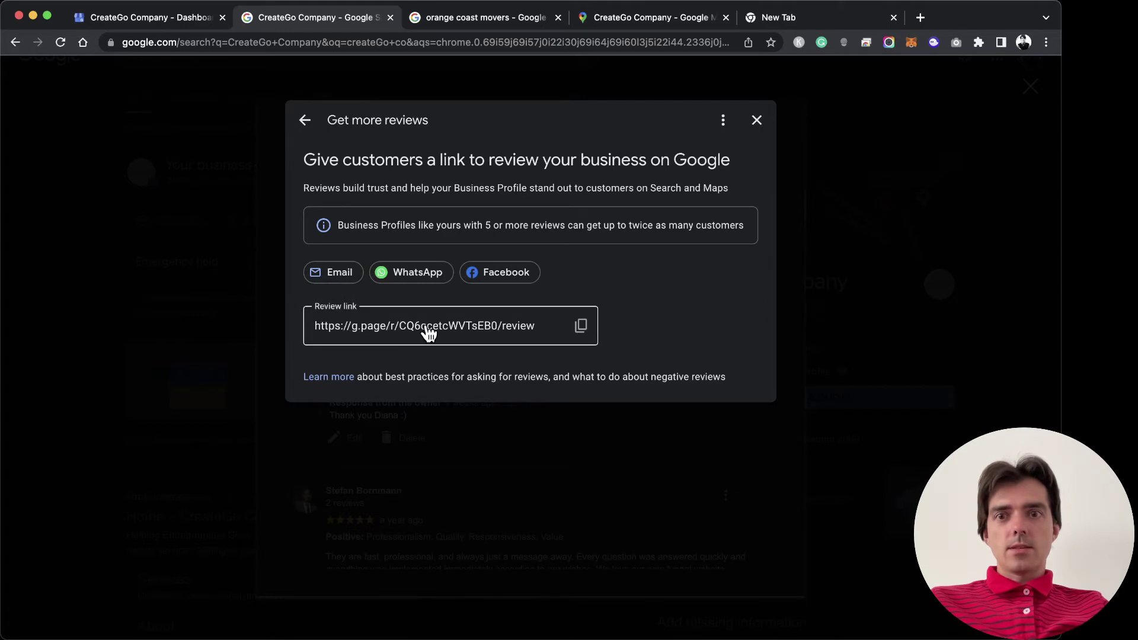
left_click(581, 328)
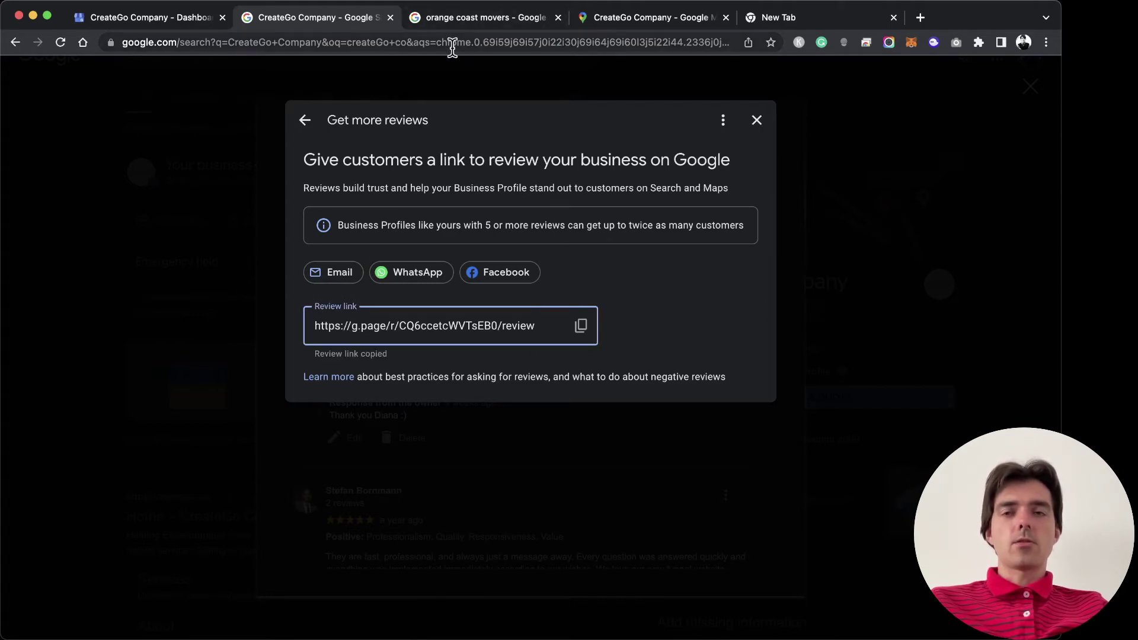
Step: Switch to the empty new tab and erase the partly typed address
left_click(811, 18)
type("che")
key("BackSpace")
key("BackSpace")
key("BackSpace")
key("BackSpace")
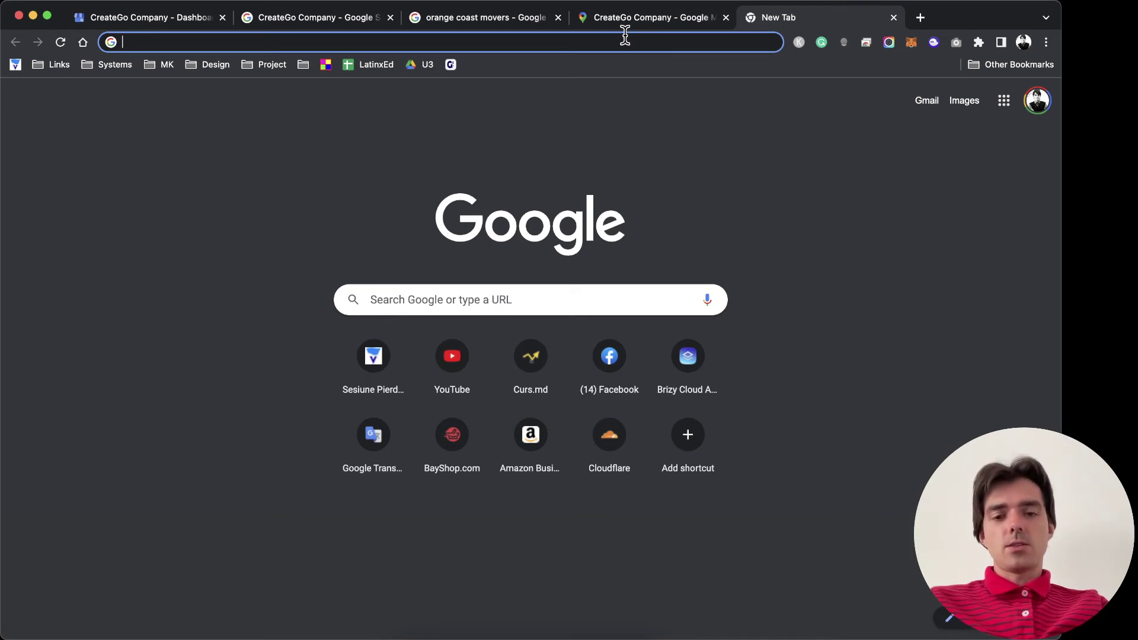
Step: Load the Brizy Cloud dashboard, find the SVS team, and edit the Cehia.SVS.md project
type("brizy.cloud/dashboard")
key("Return")
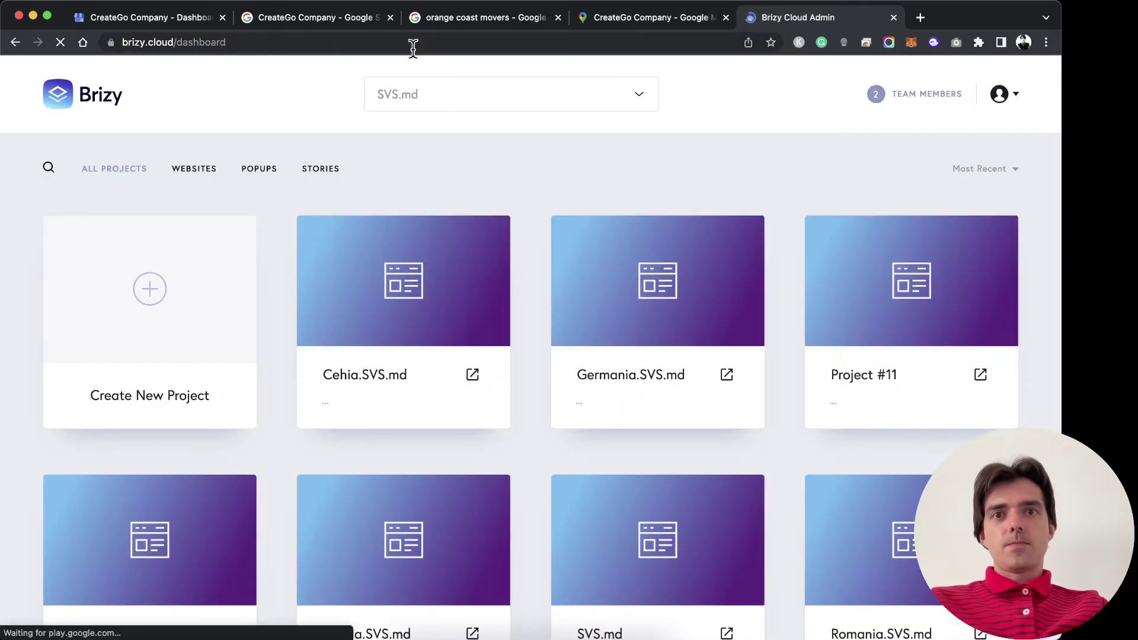
left_click(448, 99)
key("super+f")
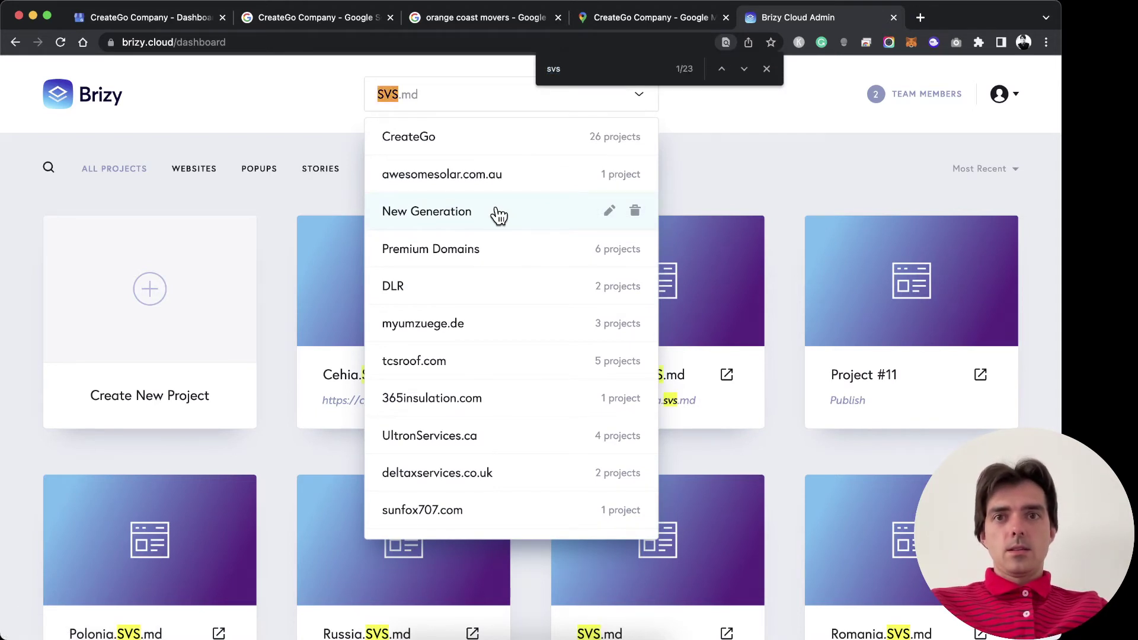
key("Return")
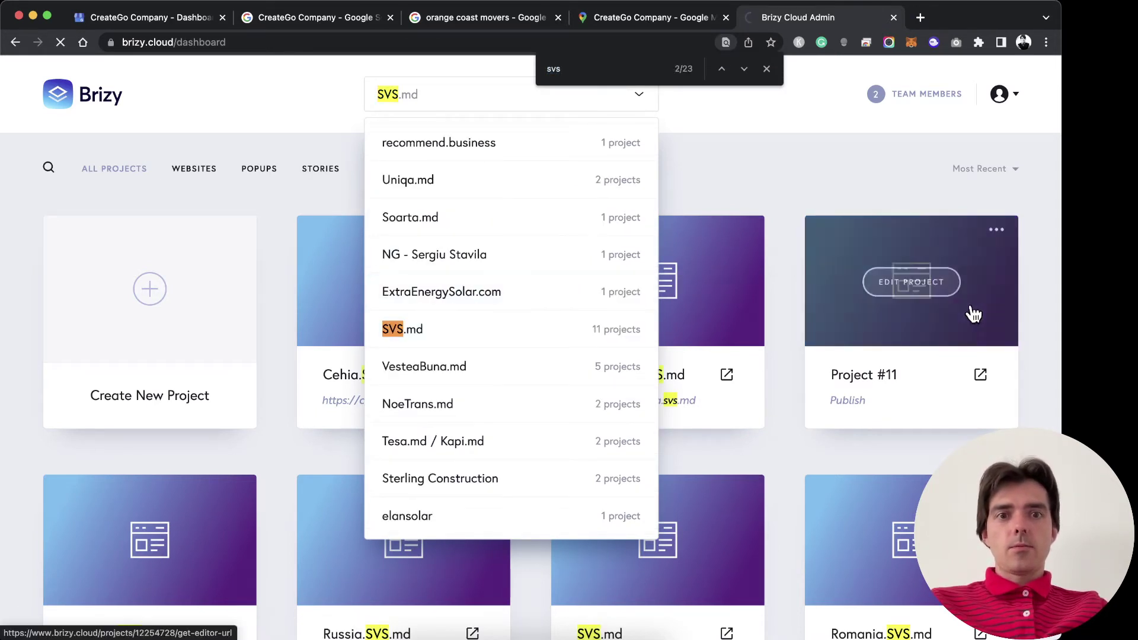
key("Escape")
key("Escape")
left_click(375, 296)
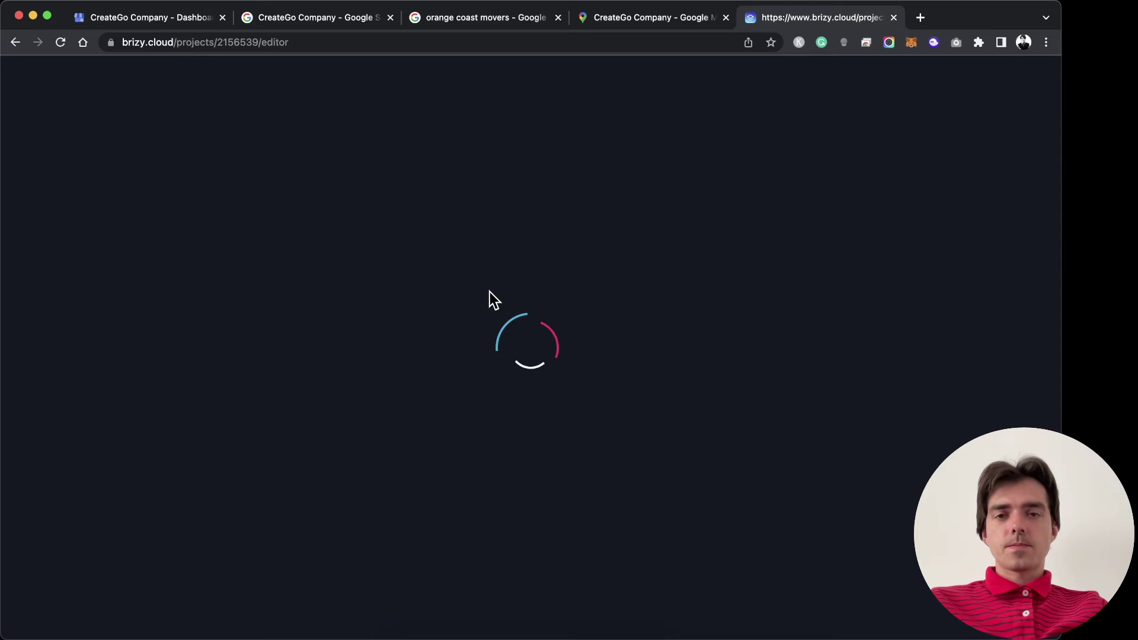
Step: Preview the live cehia.svs.md site in a new tab, then return to the page editor
scroll(502, 337, "down", 10)
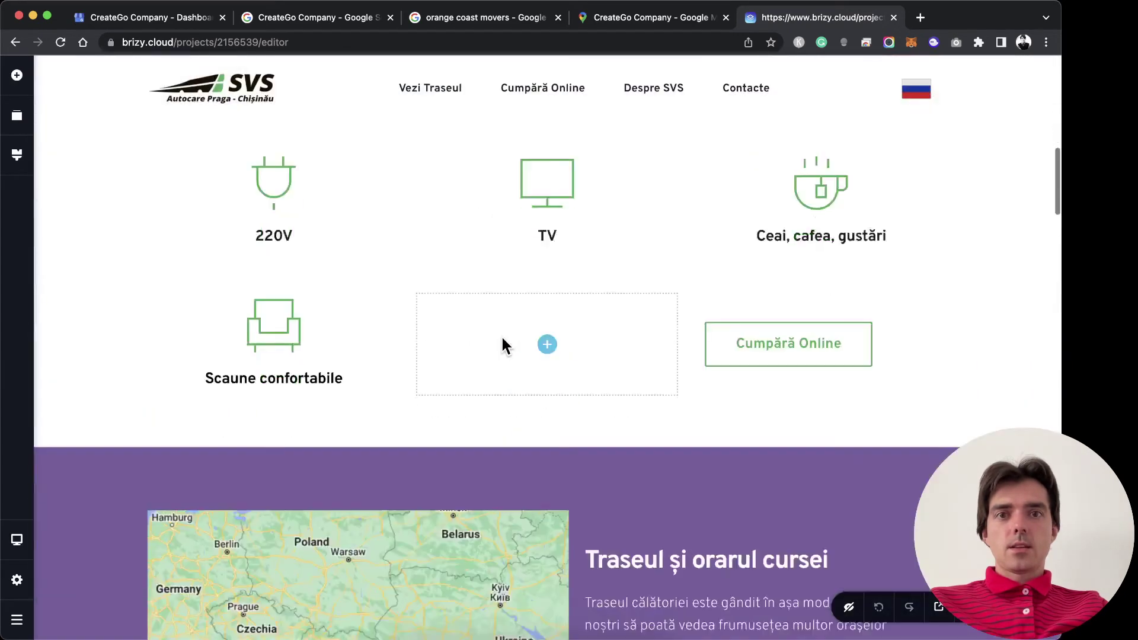
scroll(502, 337, "up", 10)
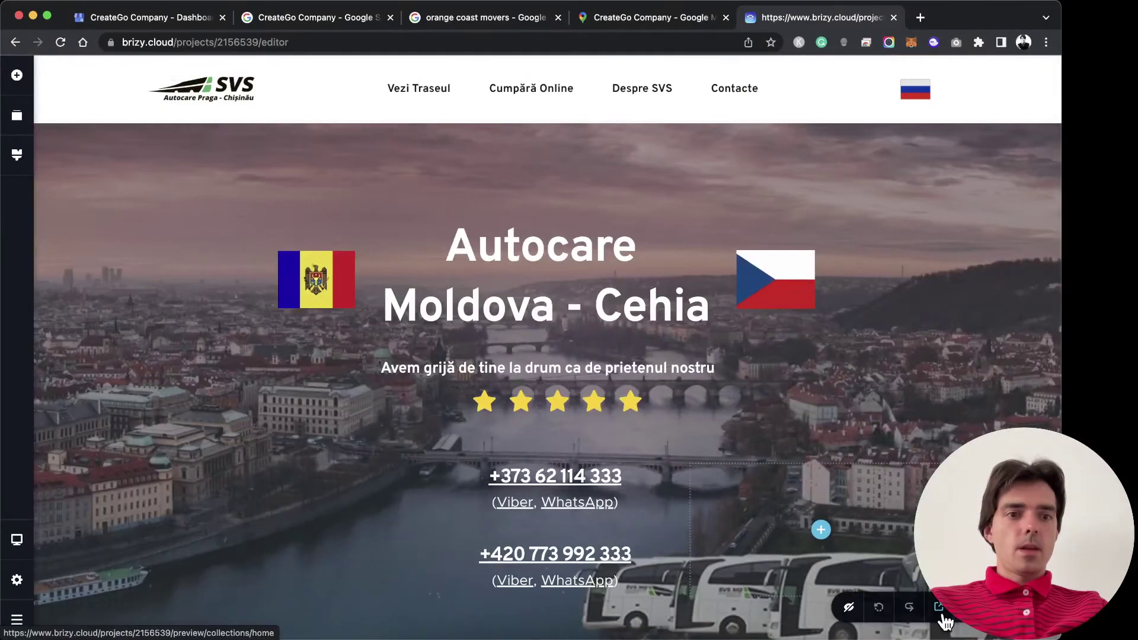
left_click(940, 607)
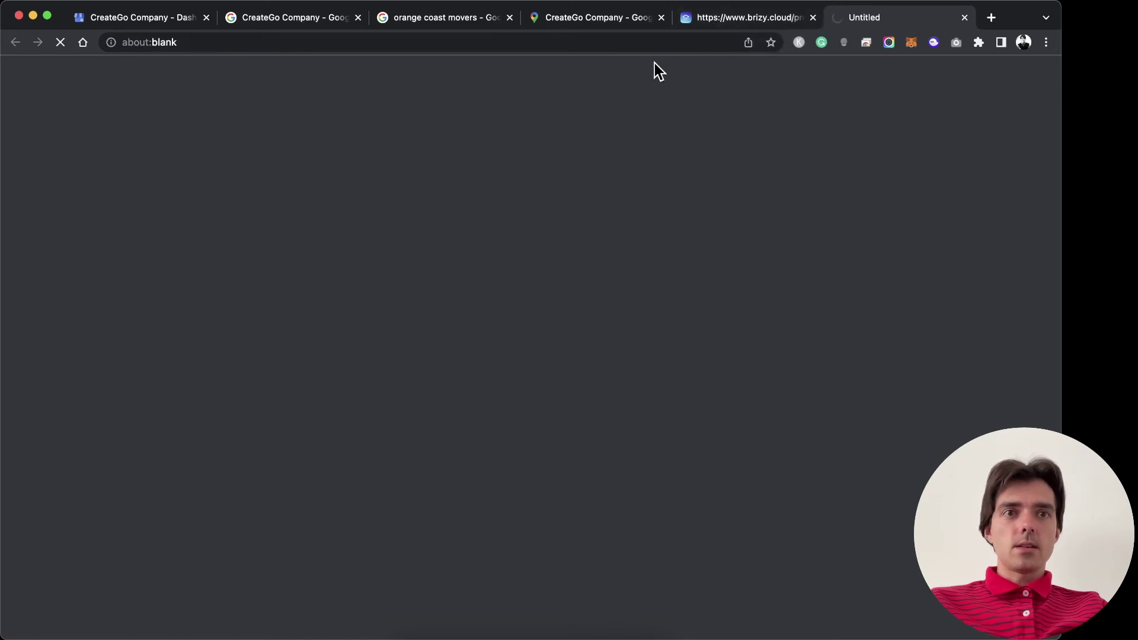
scroll(664, 460, "down", 15)
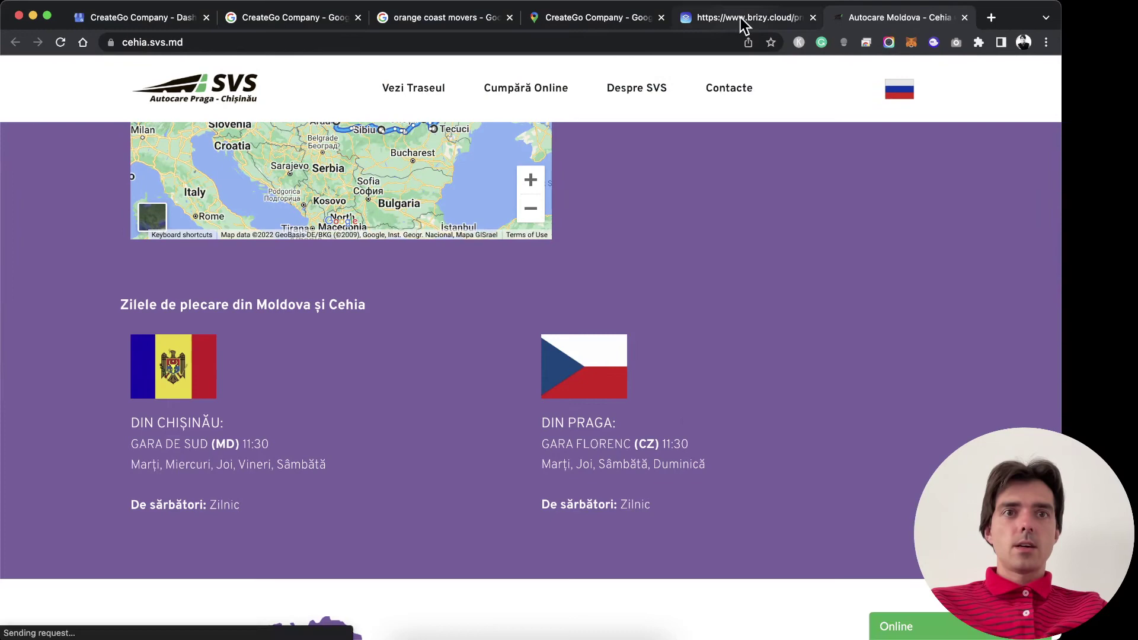
left_click(741, 16)
scroll(572, 514, "down", 5)
Step: Test-edit the Beneficiile heading, then try moving the hero block in Reorder Blocks
scroll(572, 522, "down", 2)
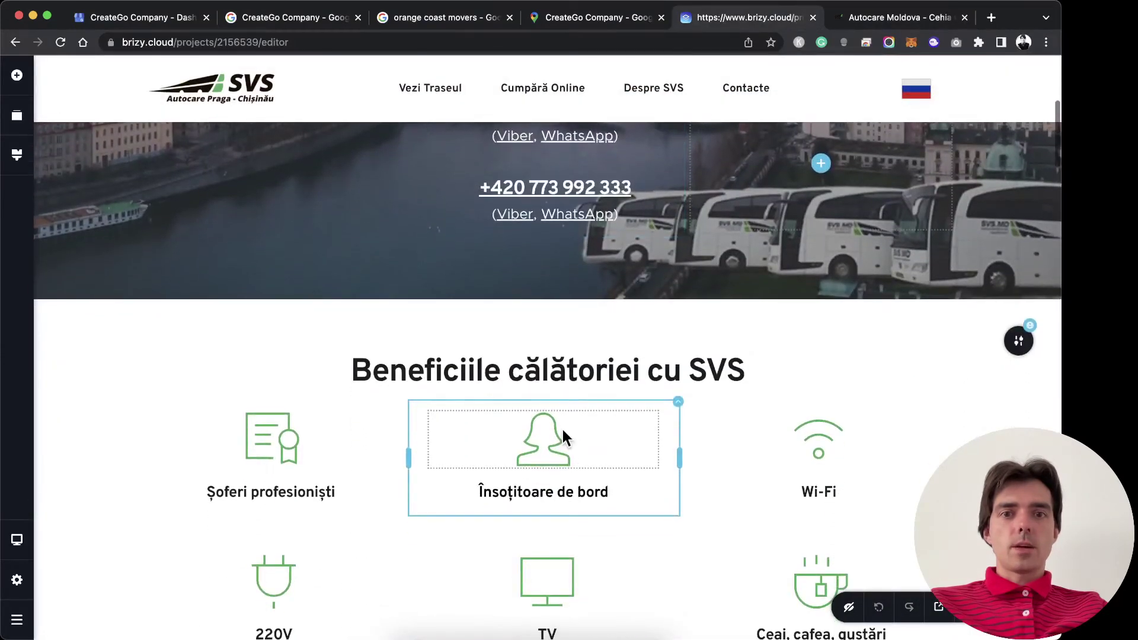
left_click(575, 370)
left_click(761, 371)
type("asd")
key("BackSpace")
key("BackSpace")
key("BackSpace")
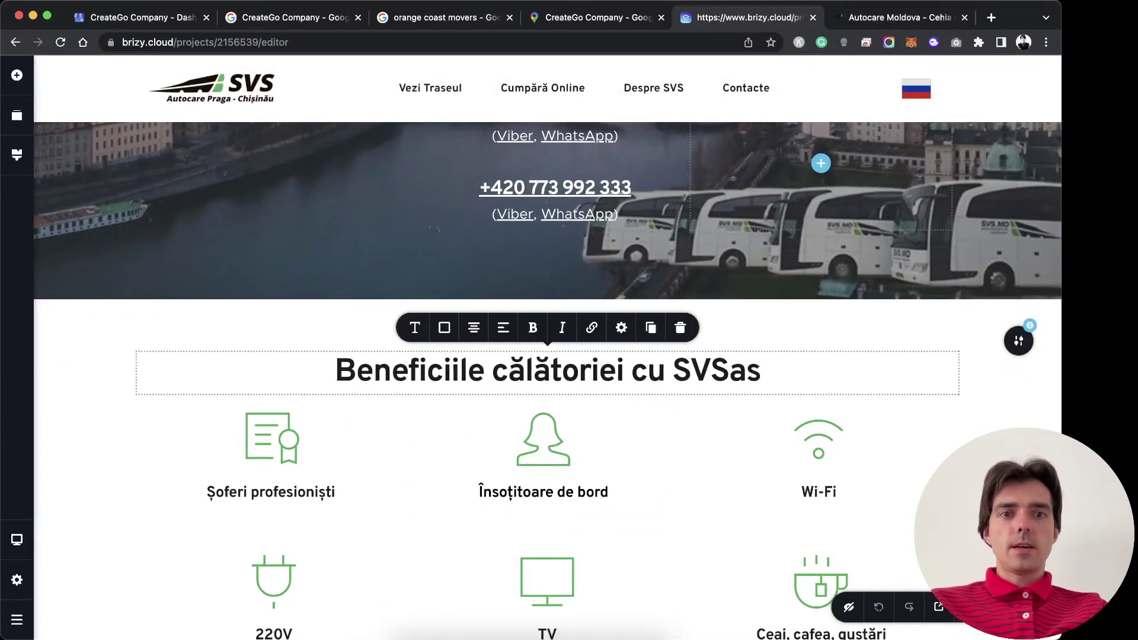
left_click(17, 119)
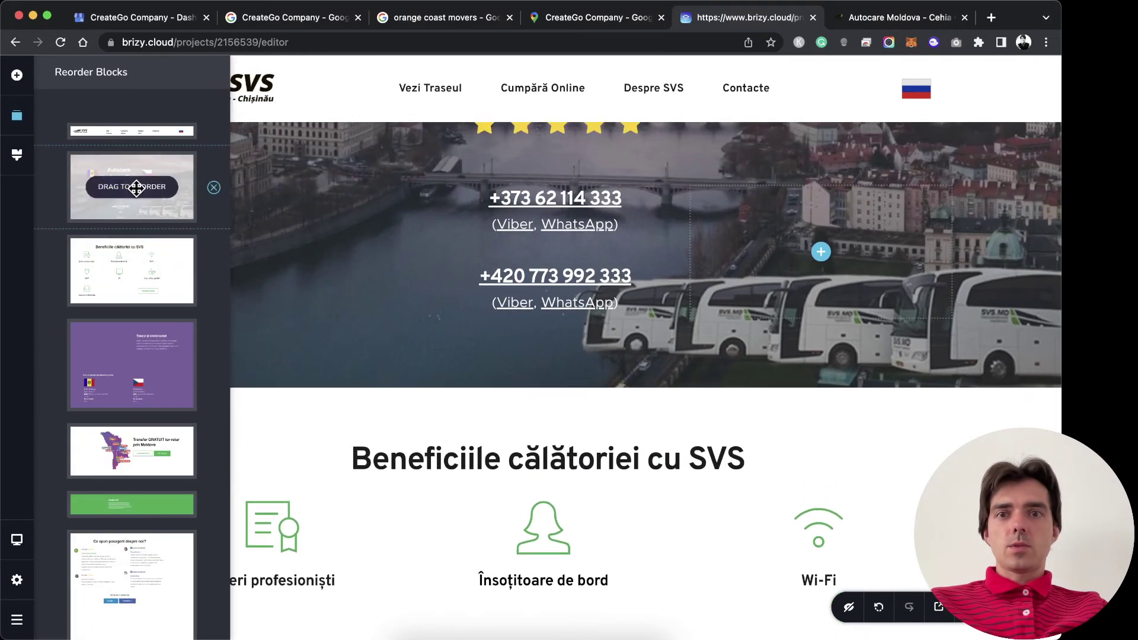
mouse_move(136, 189)
left_mouse_down()
mouse_move(123, 274)
mouse_move(140, 172)
mouse_move(132, 226)
mouse_move(148, 178)
mouse_move(145, 233)
mouse_move(140, 198)
left_mouse_up()
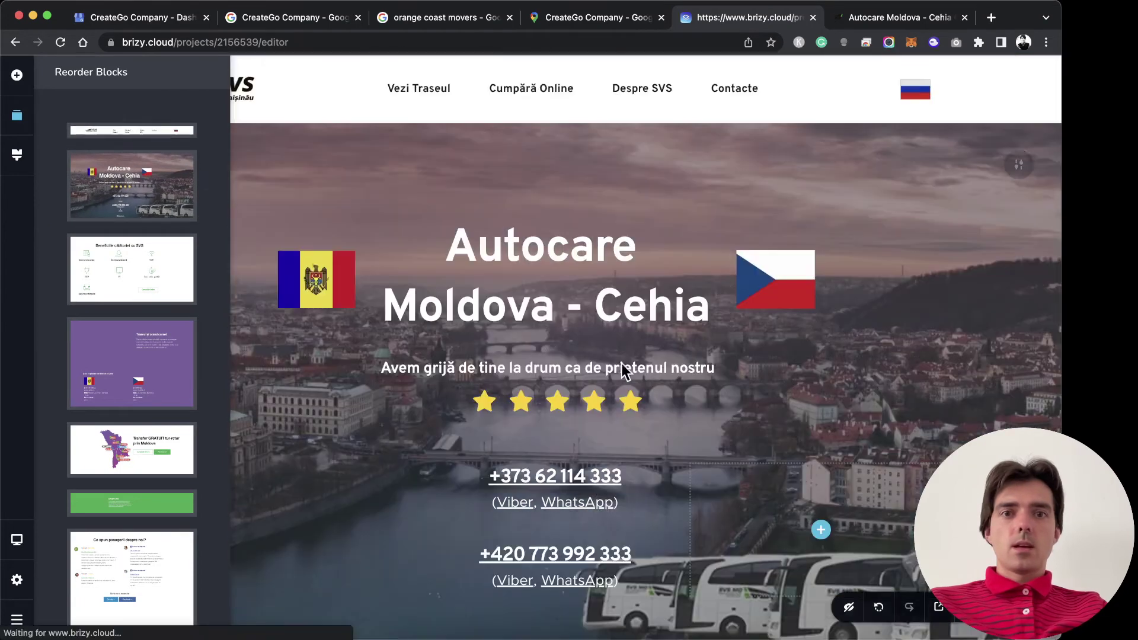
Step: Move the +373 phone below the +420 one and swap the TV icon with the 220V plug icon
scroll(779, 282, "down", 5)
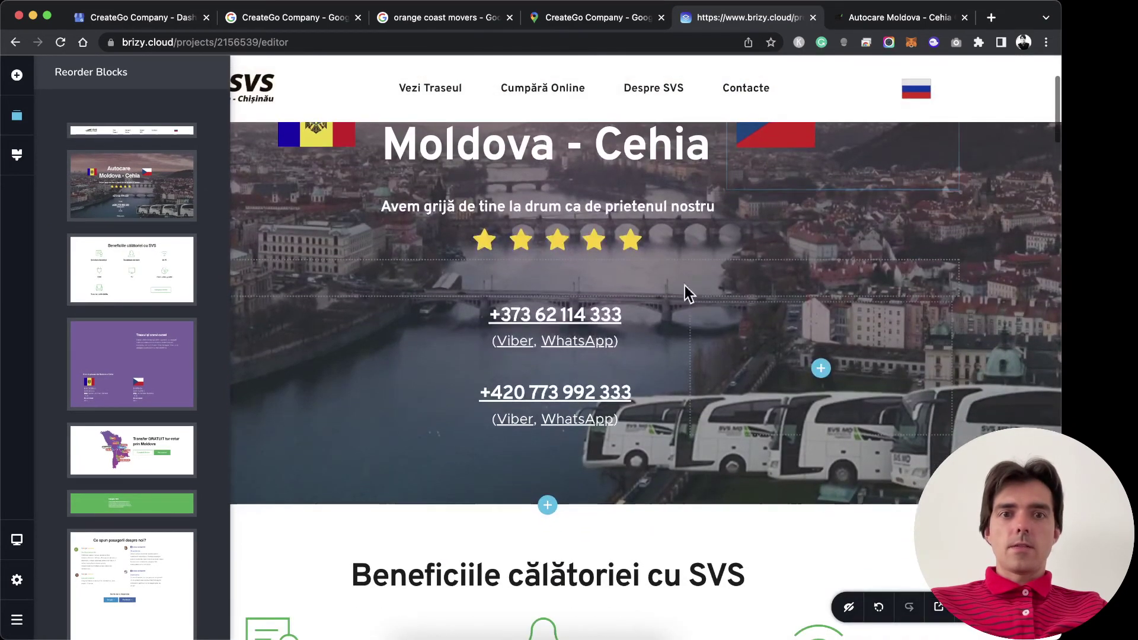
left_click_drag(607, 319, 601, 393)
scroll(640, 503, "down", 10)
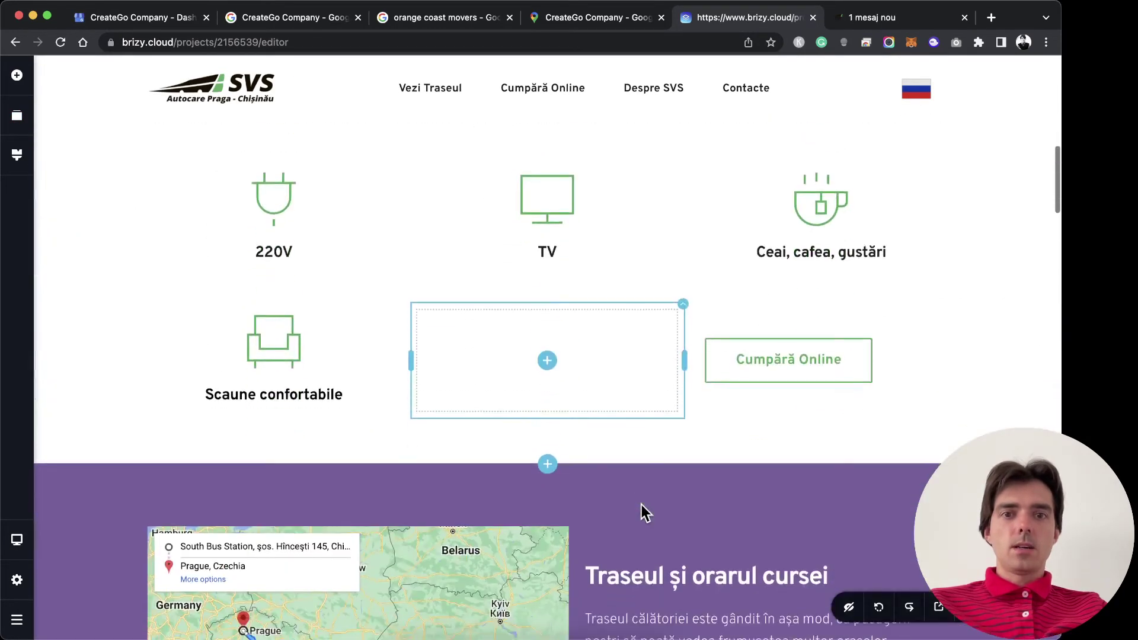
left_click_drag(569, 168, 543, 255)
scroll(520, 409, "down", 2)
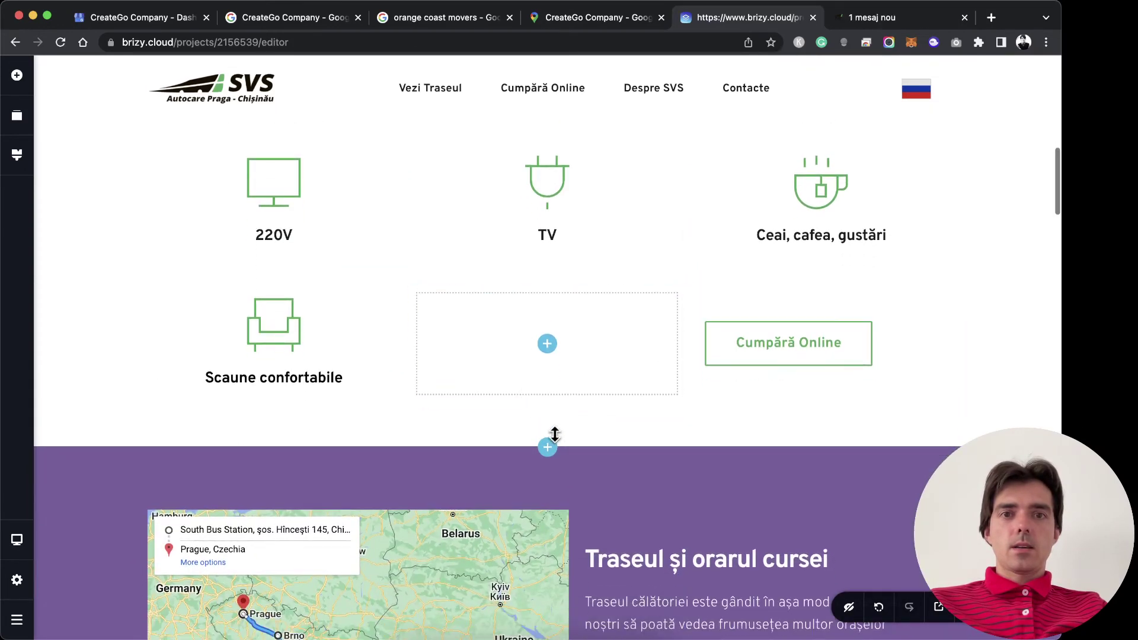
Step: Insert the Kit #2 CrowdRise 'A World Of Infinite Opportunities' block above the route map
left_click(548, 451)
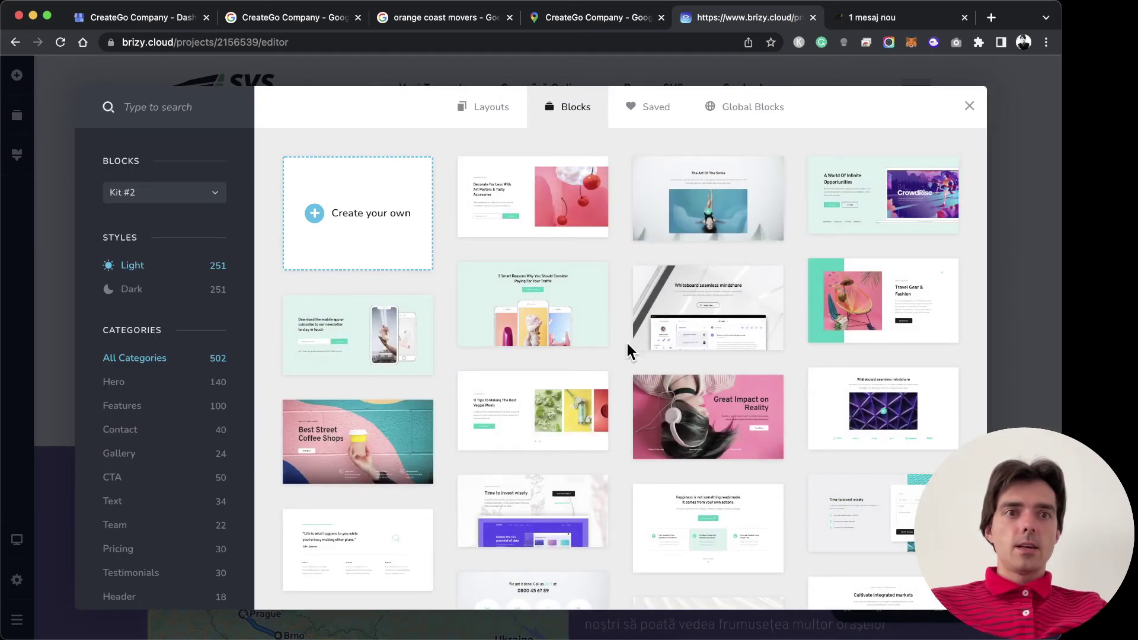
left_click(847, 208)
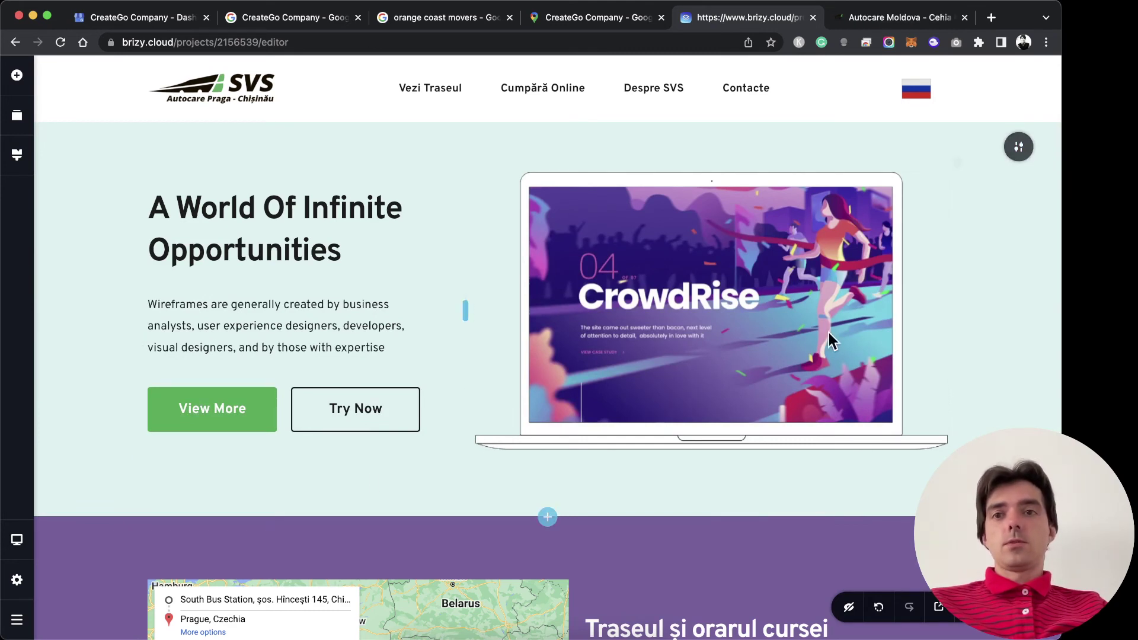
Step: Link the View More button to the g.page Google review short link, opening in a new tab
left_click(228, 414)
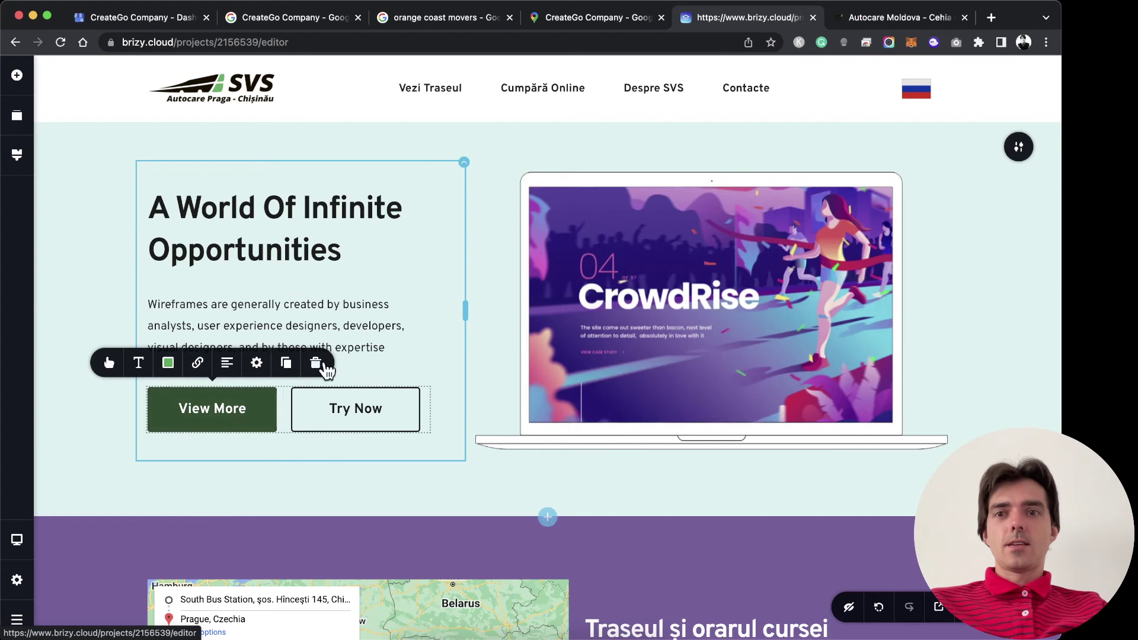
left_click(199, 365)
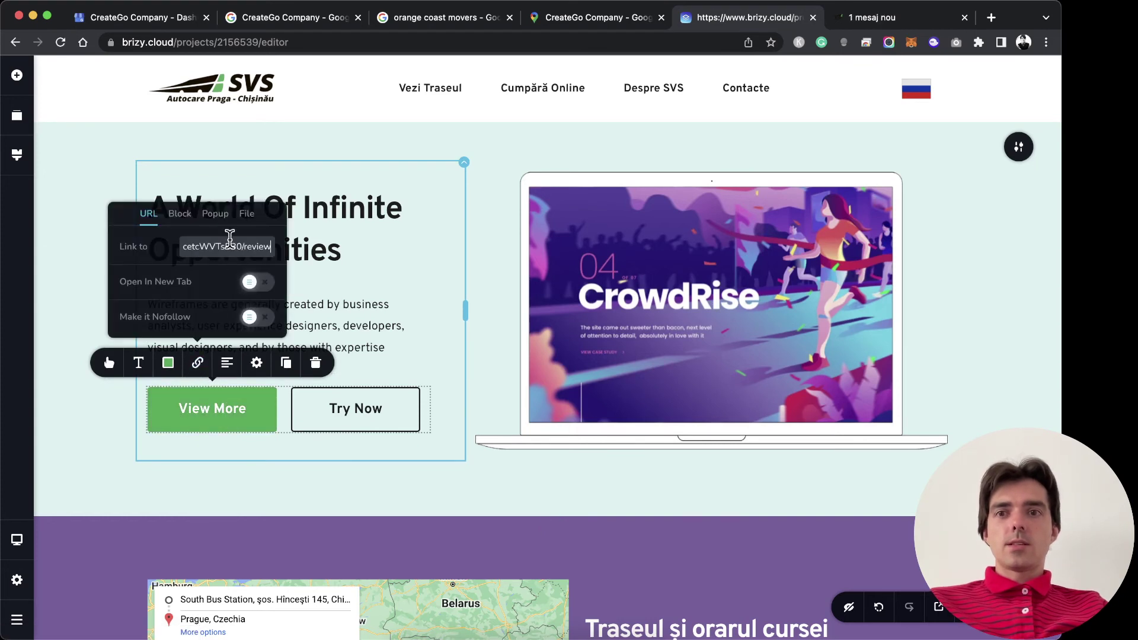
triple_click(202, 248)
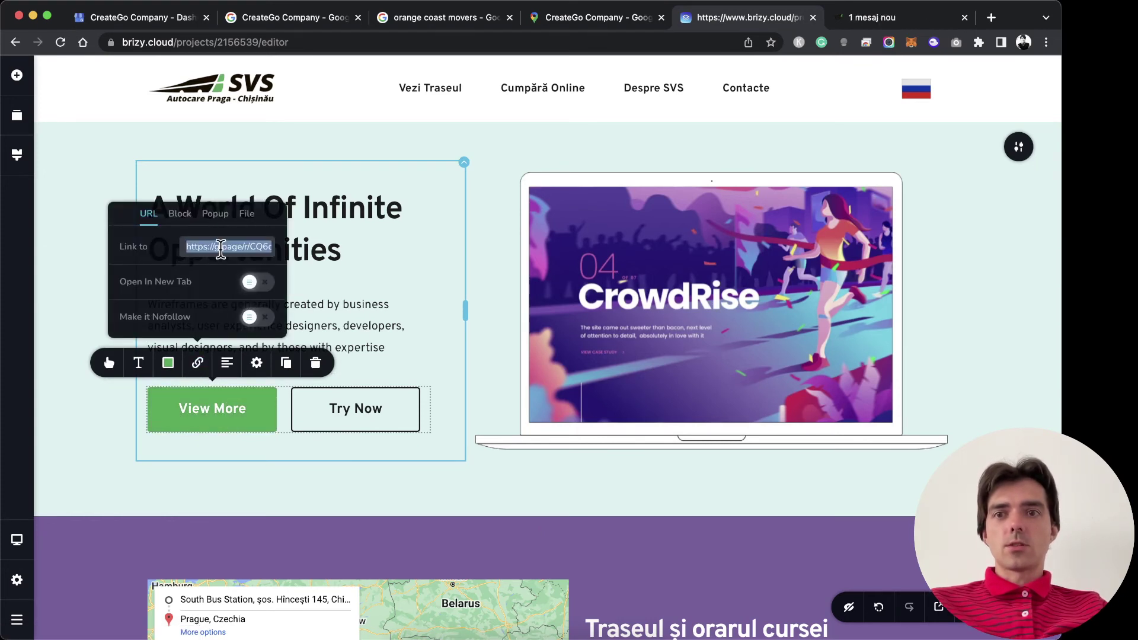
key("super+v")
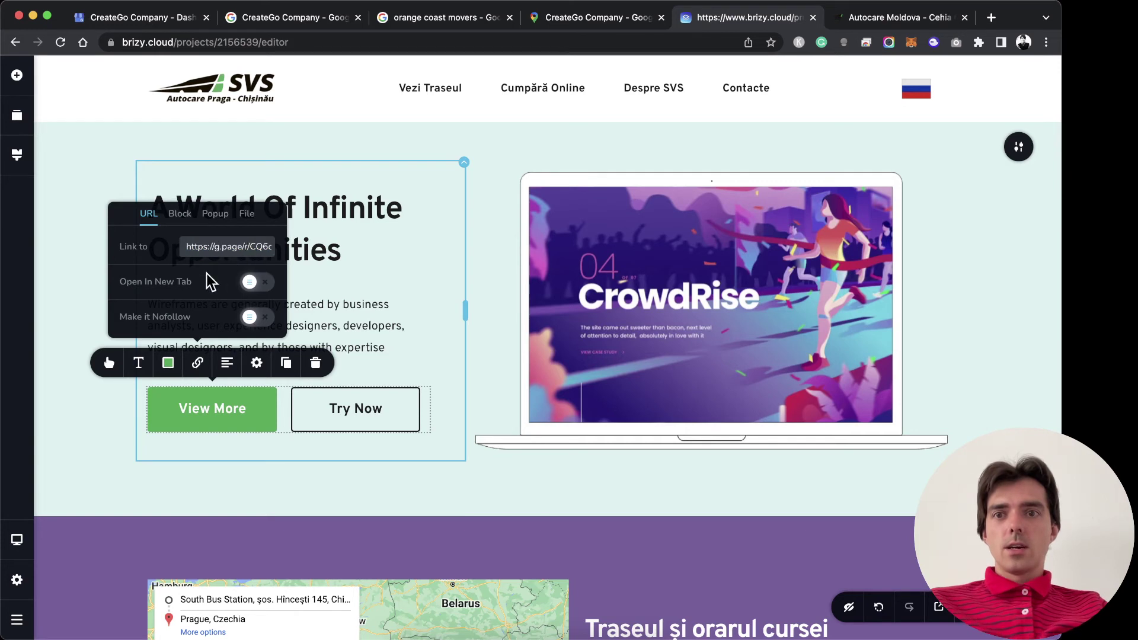
left_click(249, 282)
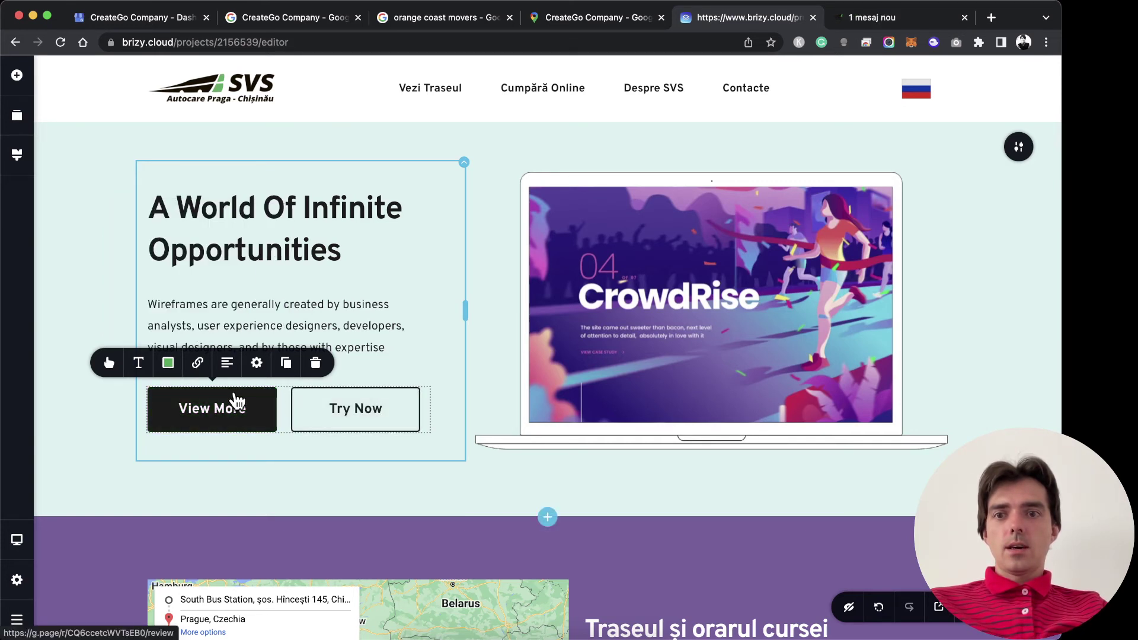
Step: Relabel the View More button as 'Review' and delete the Try Now button
triple_click(227, 414)
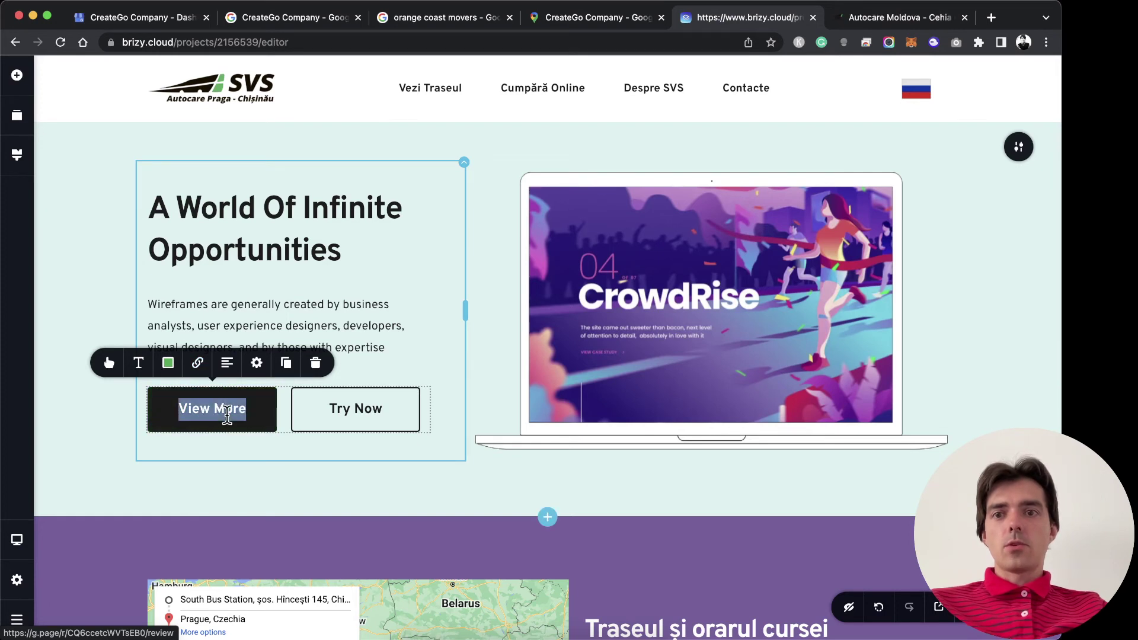
type("Review")
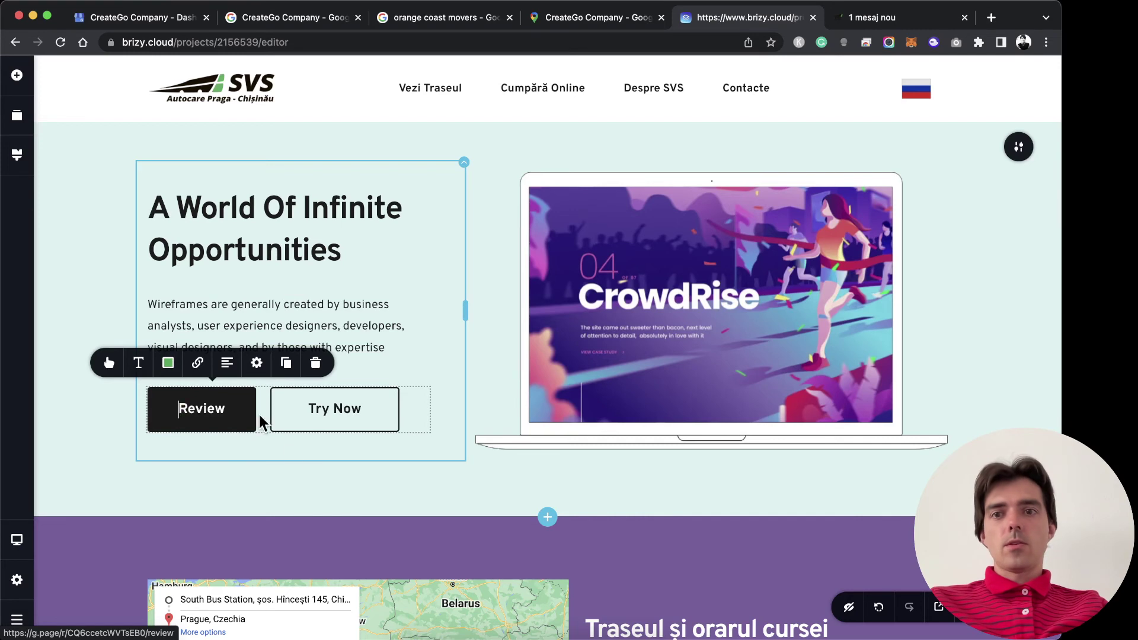
left_click(201, 469)
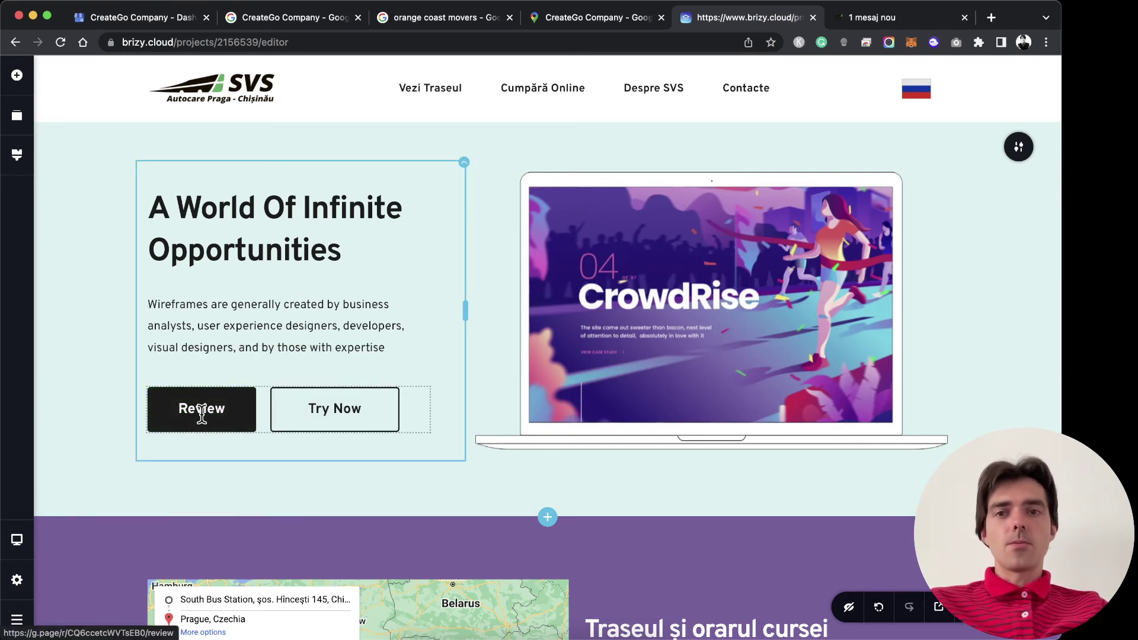
left_click(352, 407)
left_click(434, 365)
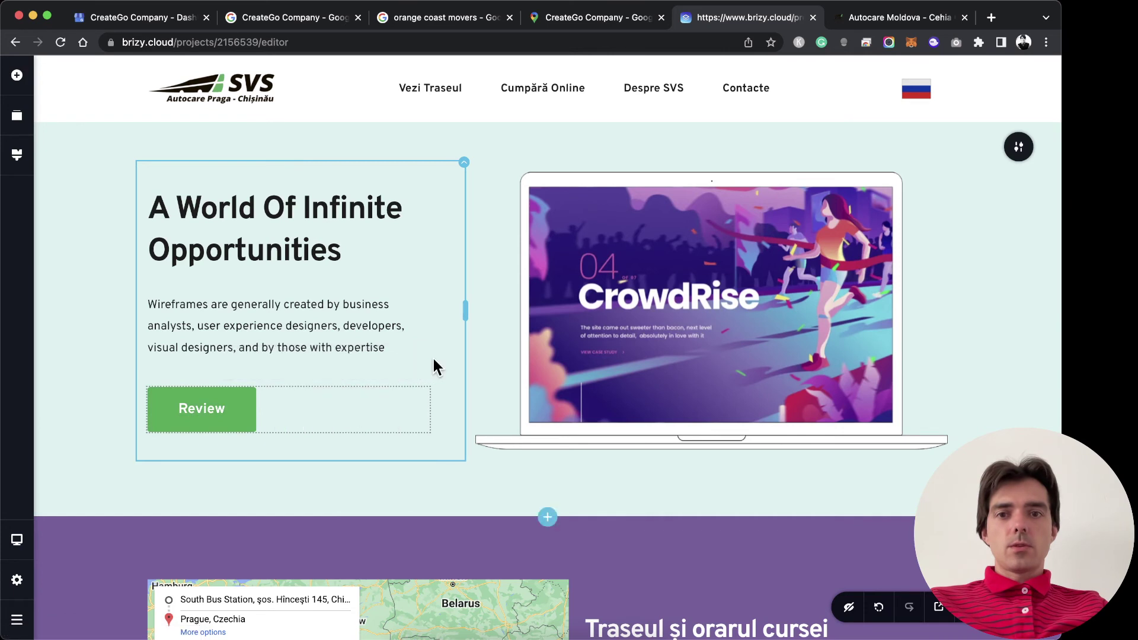
Step: Duplicate the Review button so a second green Review button sits beside it
left_click(216, 401)
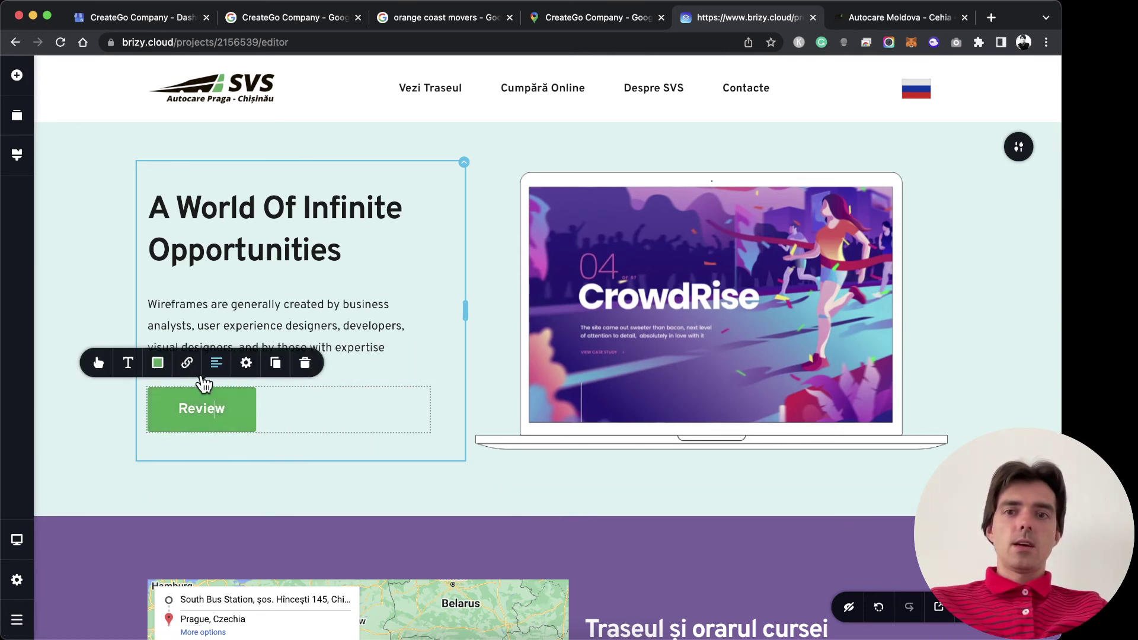
left_click(274, 363)
left_click(303, 414)
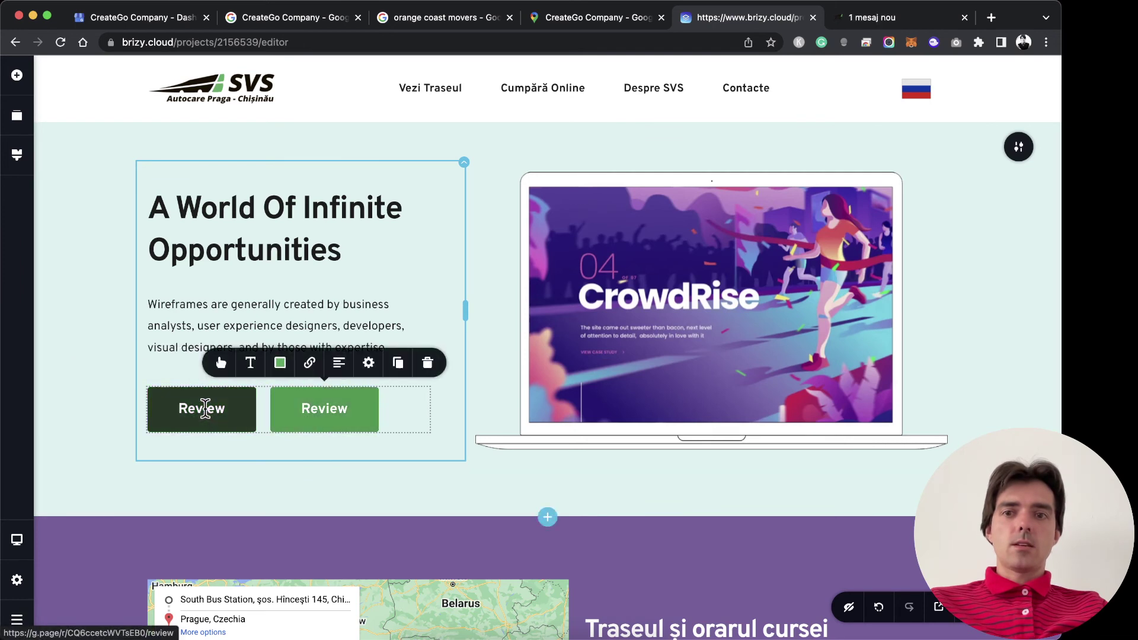
left_click(207, 410)
left_click(303, 413)
left_click(341, 400)
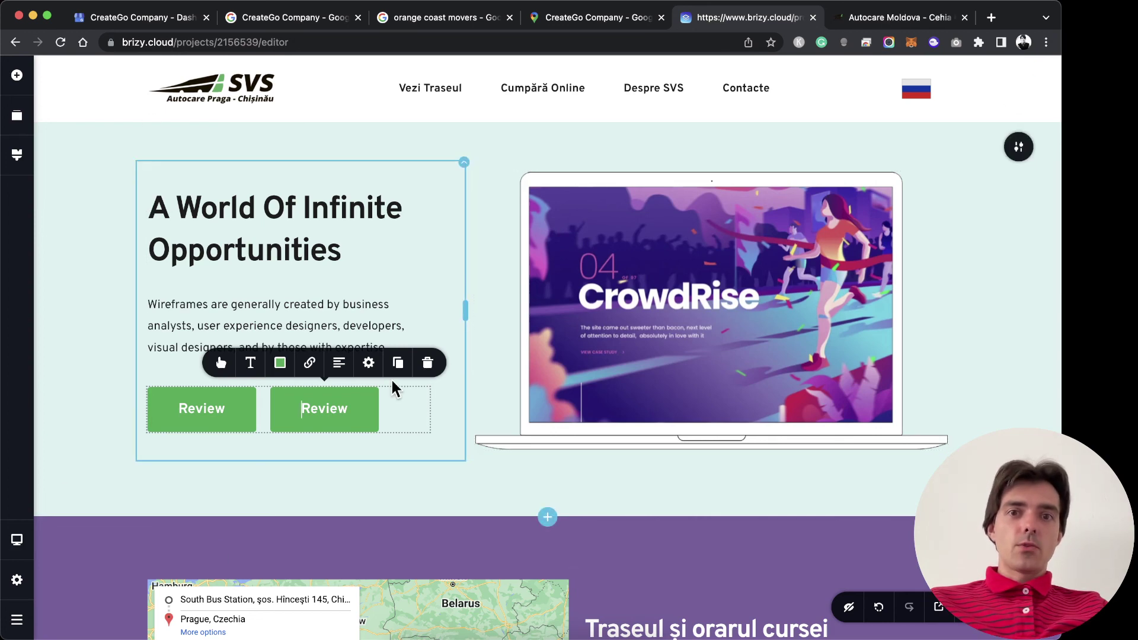
scroll(722, 389, "up", 3)
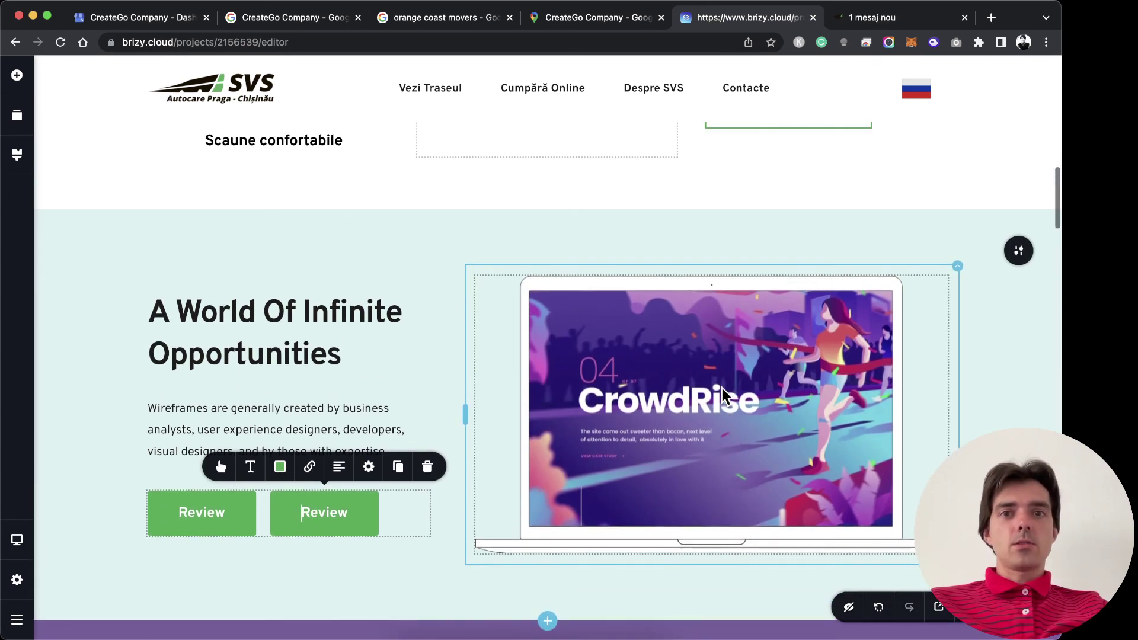
scroll(722, 389, "down", 2)
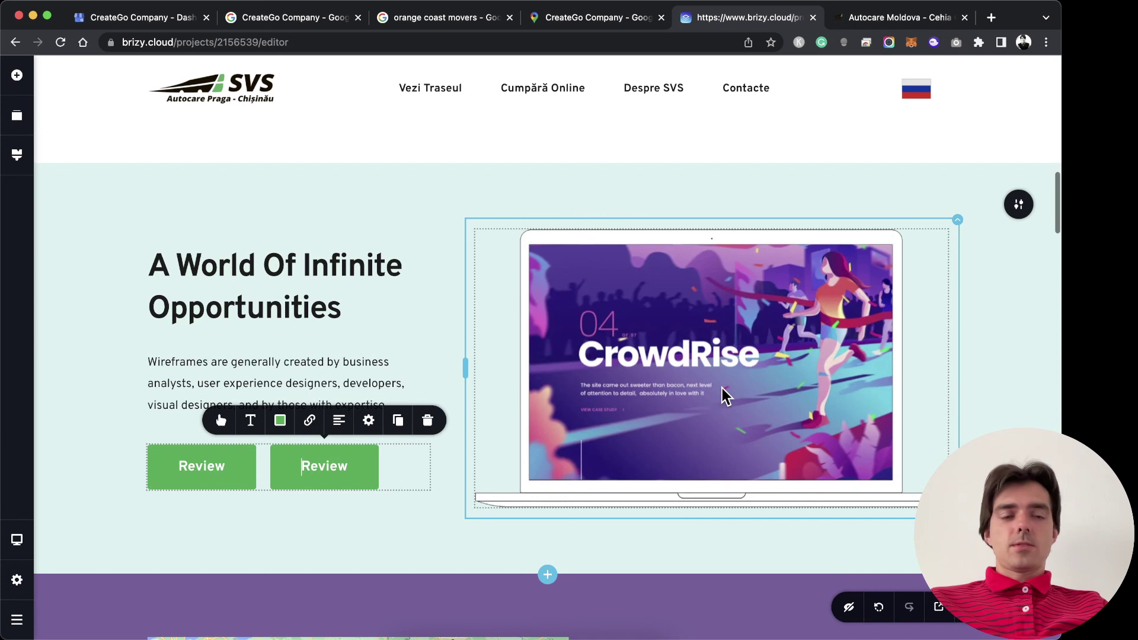